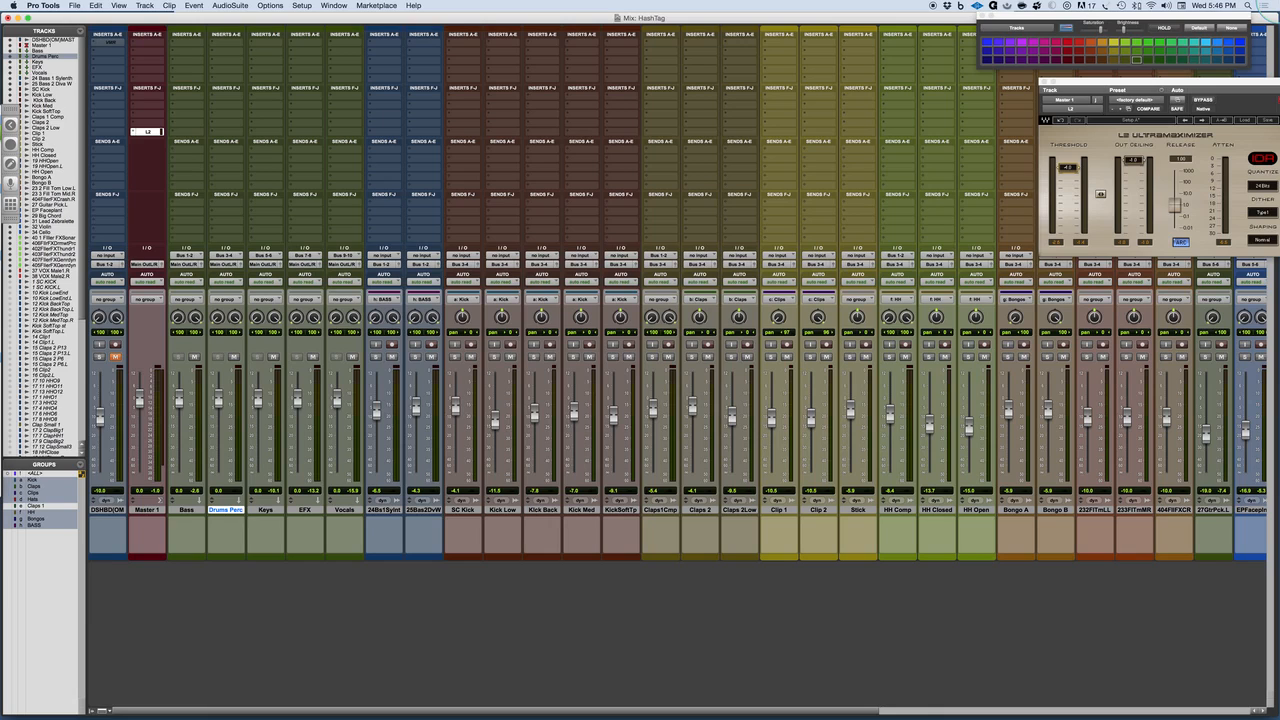
- Switch to SketchBook Pro, add two new layers and make Layer 01 the active layer
key(super+Tab)
key(super+Tab)
key(super+Tab)
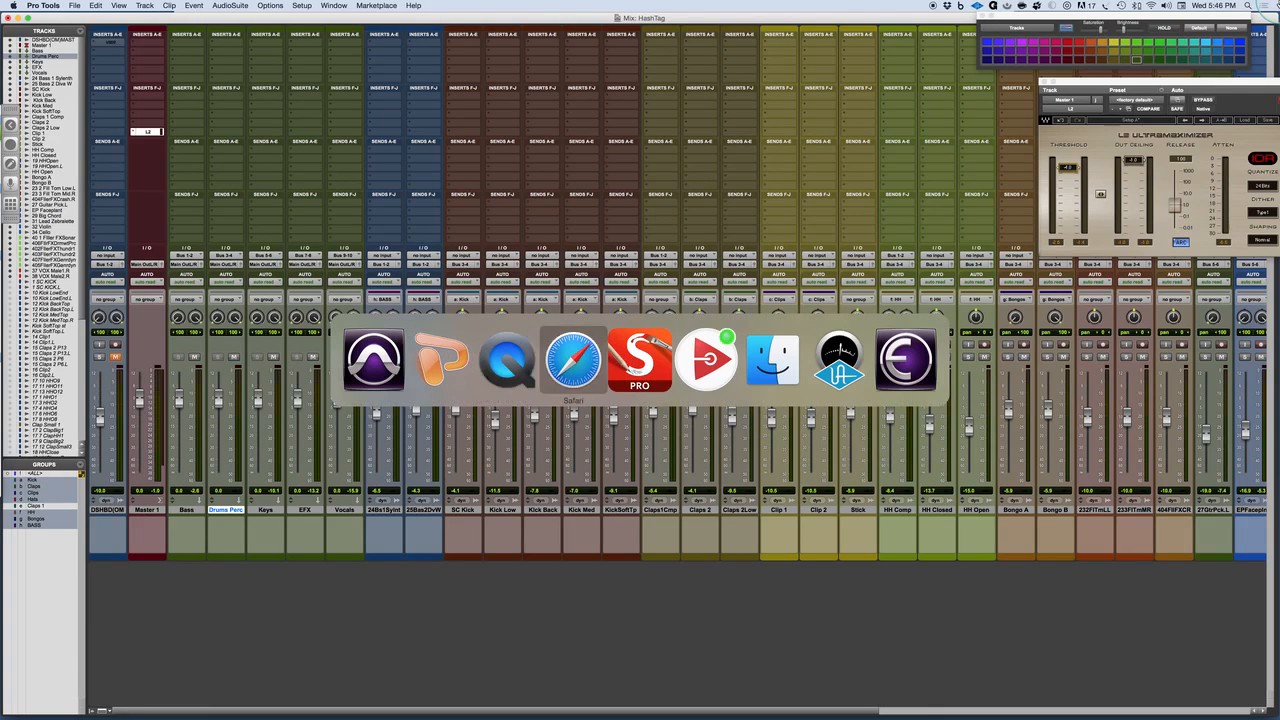
key(super+Tab)
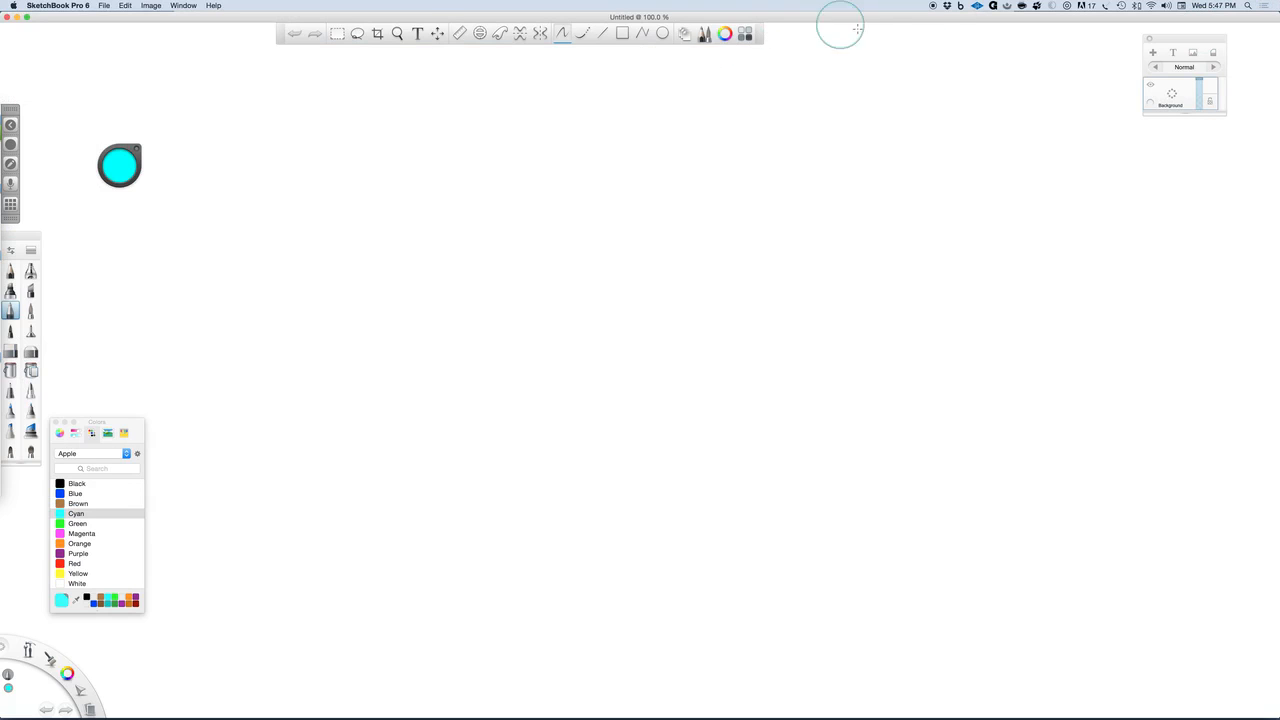
click(1153, 53)
click(1153, 54)
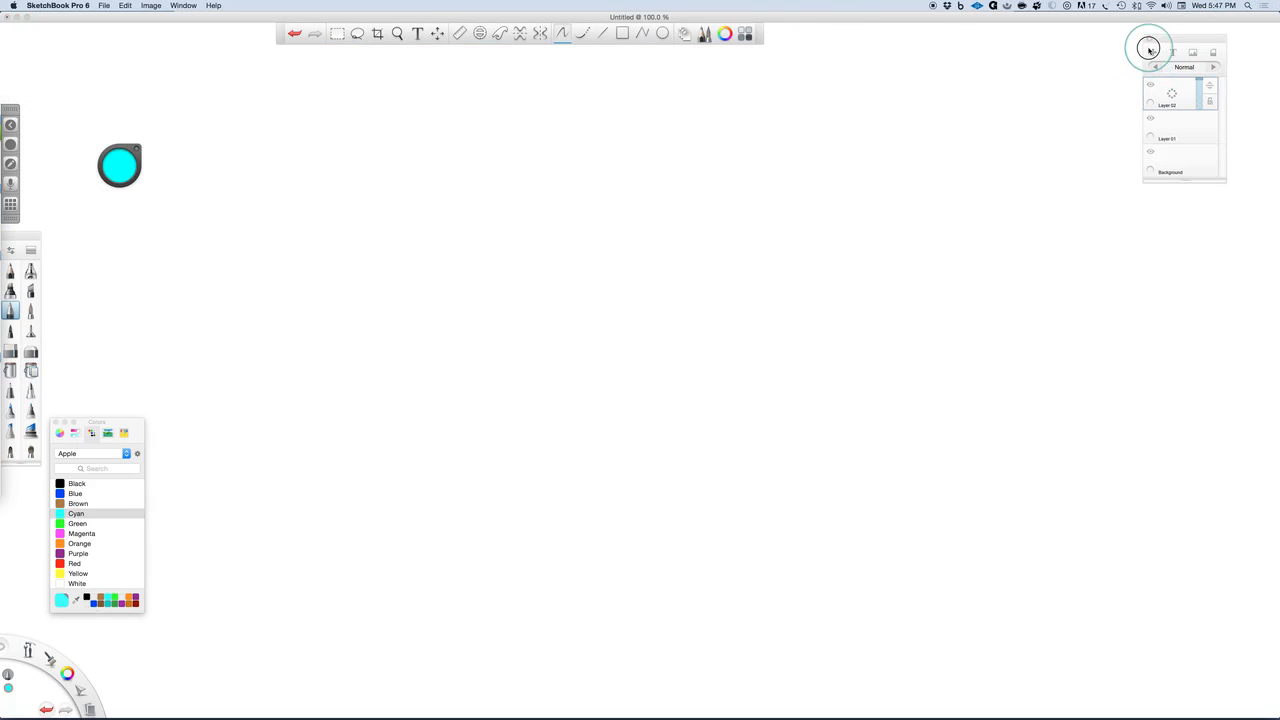
click(1195, 135)
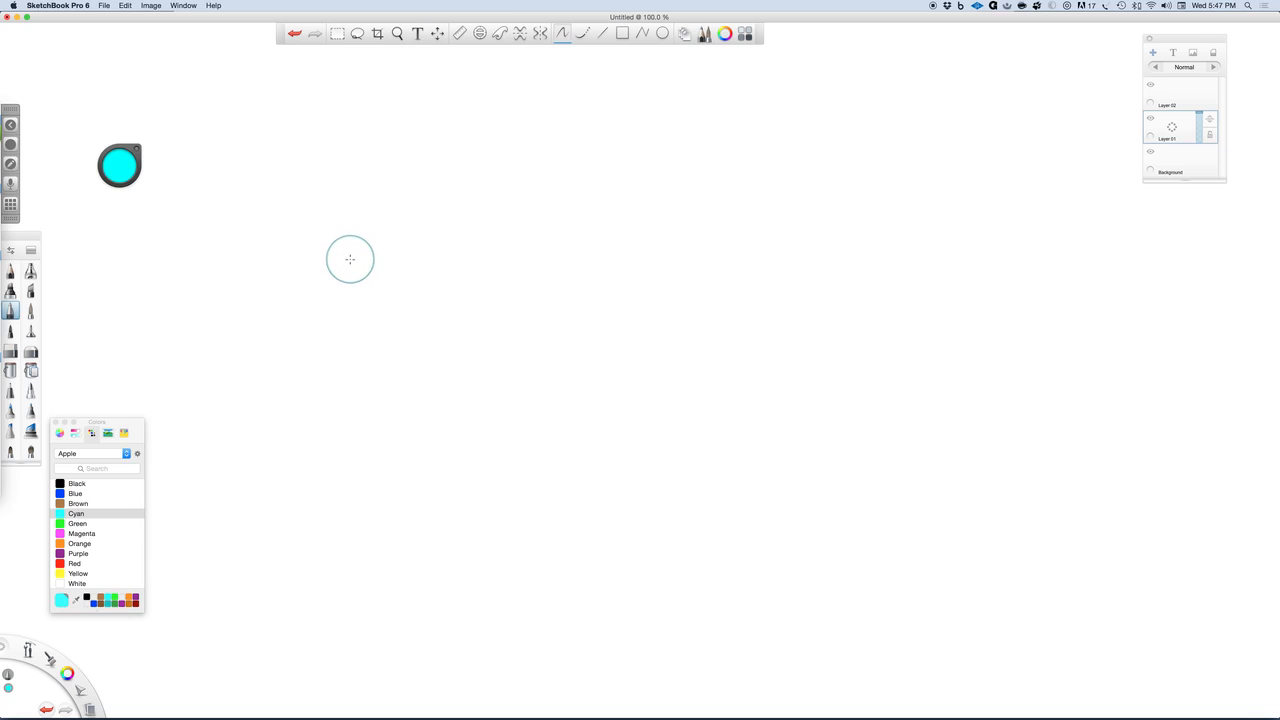
- Undo the cyan stroke, set the colour to Black and draw a short spiky decay curve above a longer, smoother one
drag(347, 260, 366, 107)
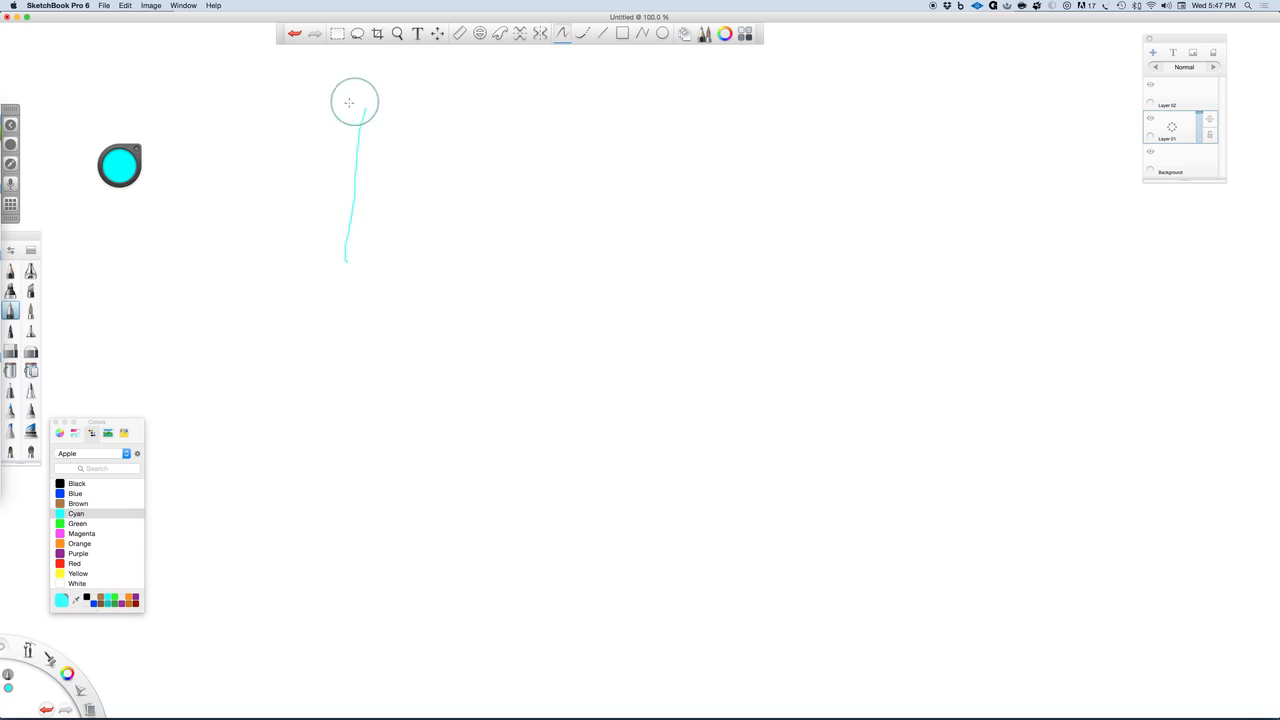
click(92, 468)
click(292, 33)
key(Tab)
key(Up)
key(Up)
key(Up)
mouse_move(372, 276)
mouse_down()
mouse_move(417, 84)
mouse_move(423, 113)
mouse_move(491, 131)
mouse_move(669, 267)
mouse_up()
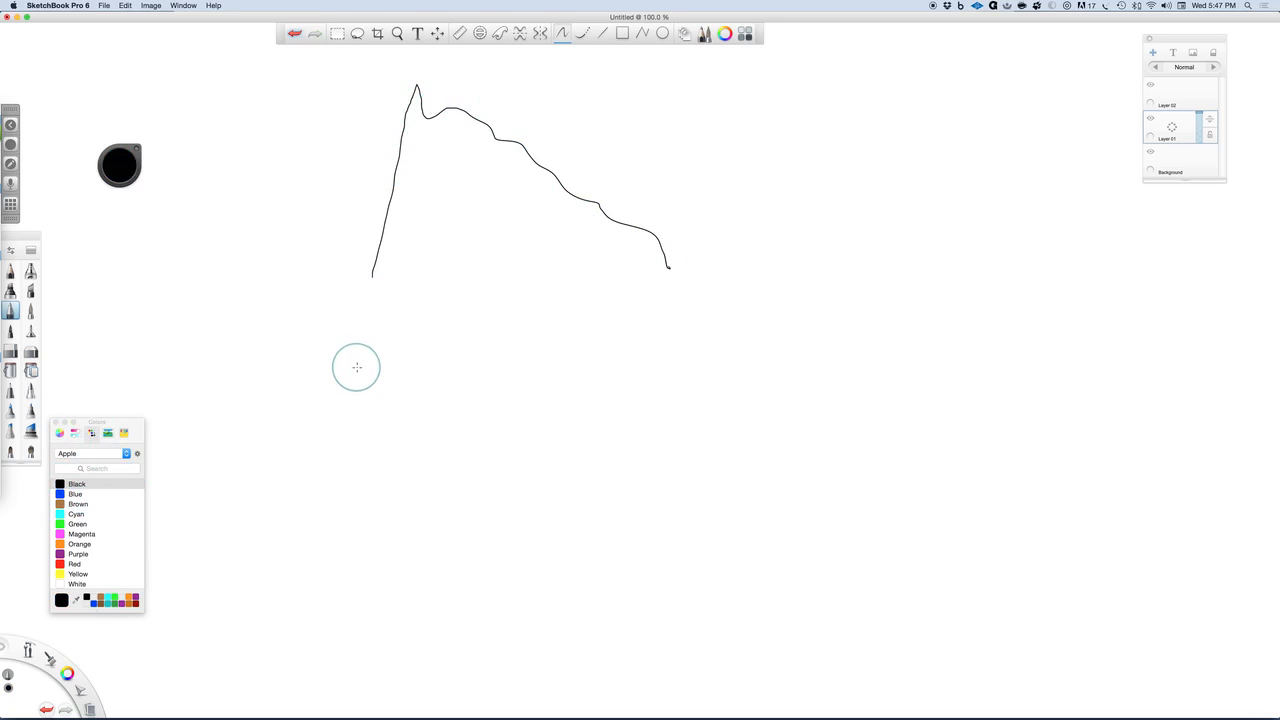
mouse_move(341, 535)
mouse_down()
mouse_move(374, 380)
mouse_move(403, 351)
mouse_move(667, 364)
mouse_move(862, 424)
mouse_move(1063, 522)
mouse_up()
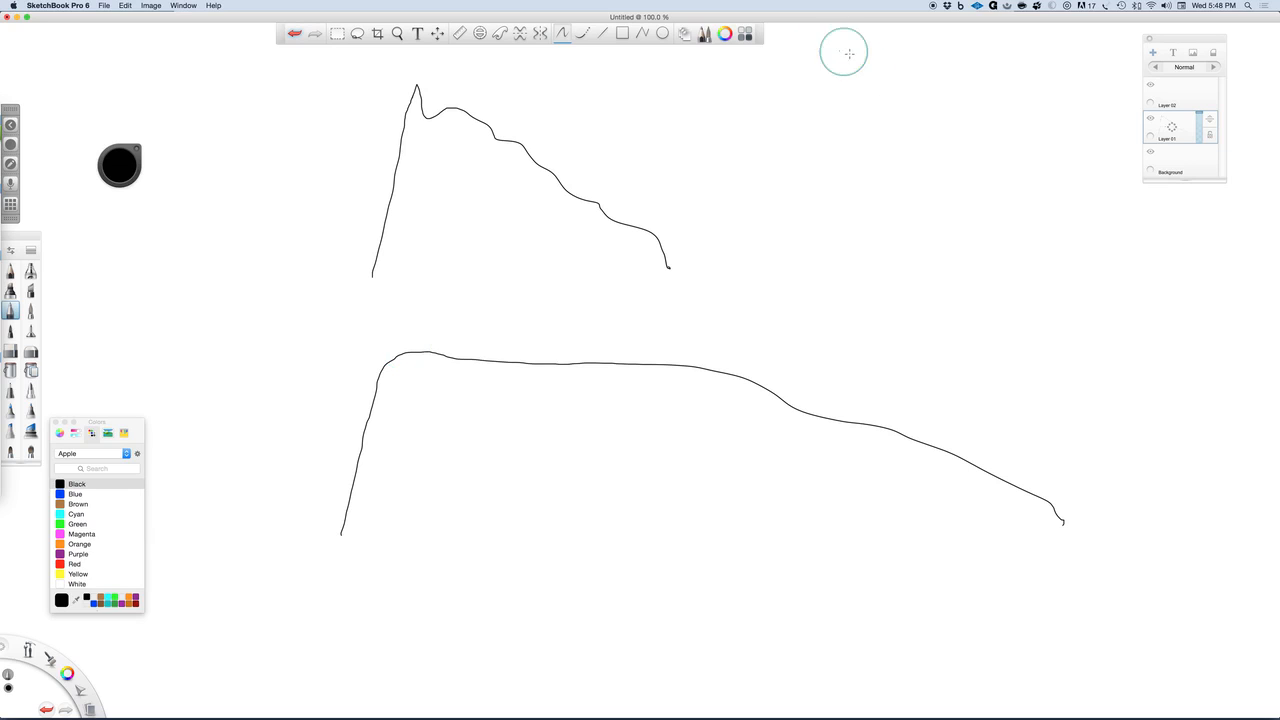
- Handwrite "3 ms" above "30 ms" beside the upper curve and sketch a rough box around both values
mouse_move(902, 88)
mouse_down()
mouse_move(905, 107)
mouse_move(962, 96)
mouse_move(955, 110)
mouse_up()
mouse_move(888, 132)
mouse_down()
mouse_move(910, 152)
mouse_move(974, 151)
mouse_move(960, 172)
mouse_up()
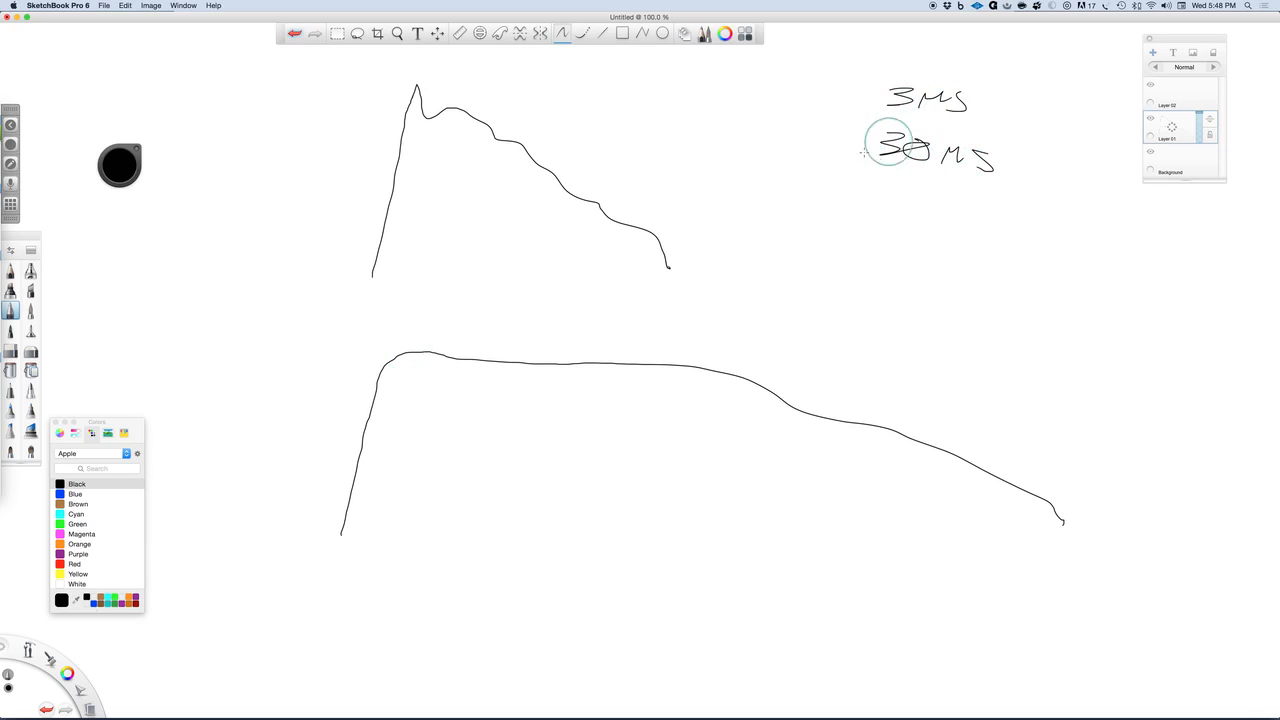
drag(876, 72, 848, 165)
mouse_move(935, 90)
mouse_down()
mouse_move(1041, 178)
mouse_move(823, 146)
mouse_up()
drag(877, 72, 995, 103)
mouse_move(1028, 160)
mouse_down()
mouse_move(871, 100)
mouse_move(851, 149)
mouse_move(1045, 178)
mouse_move(990, 134)
mouse_up()
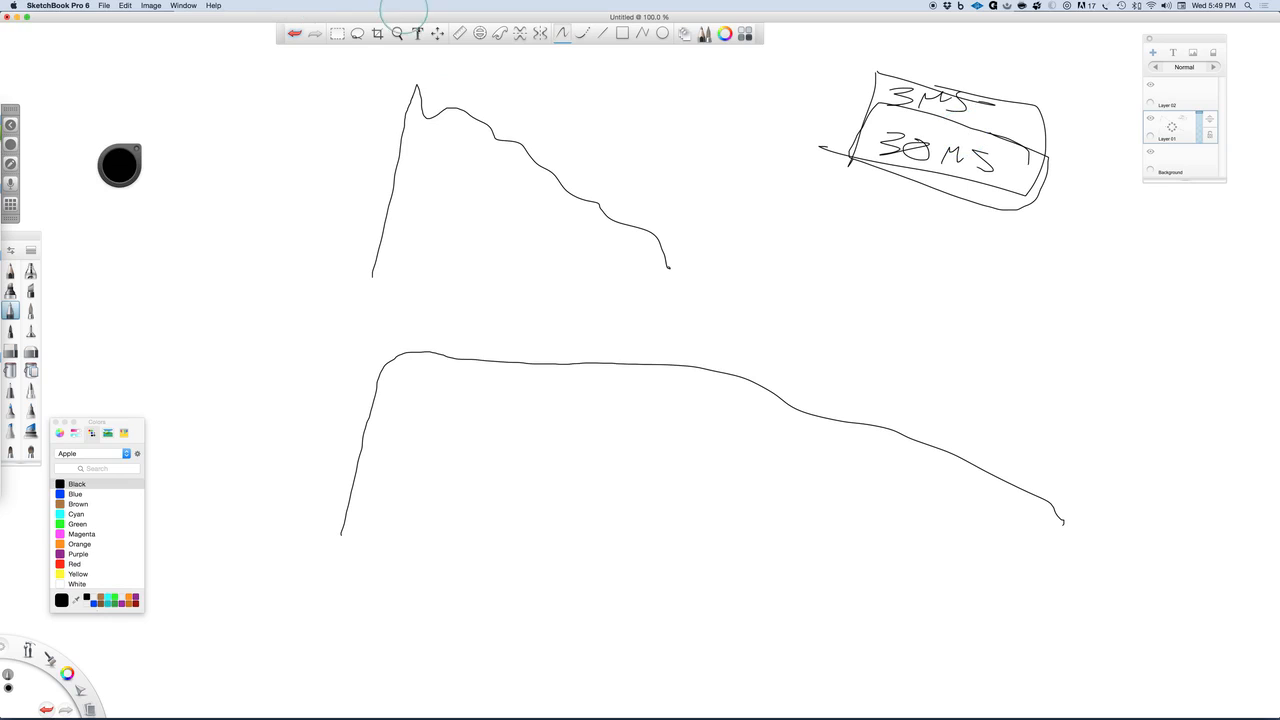
drag(456, 80, 435, 184)
drag(376, 73, 364, 200)
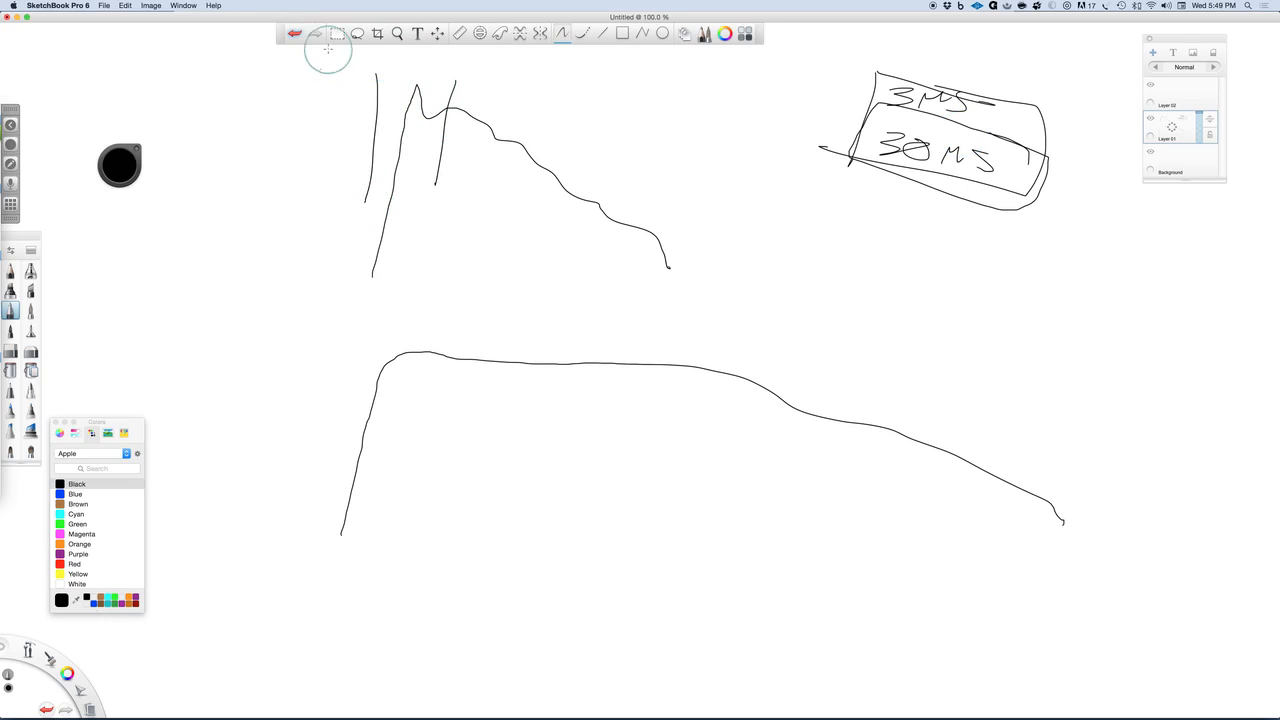
click(295, 35)
click(293, 35)
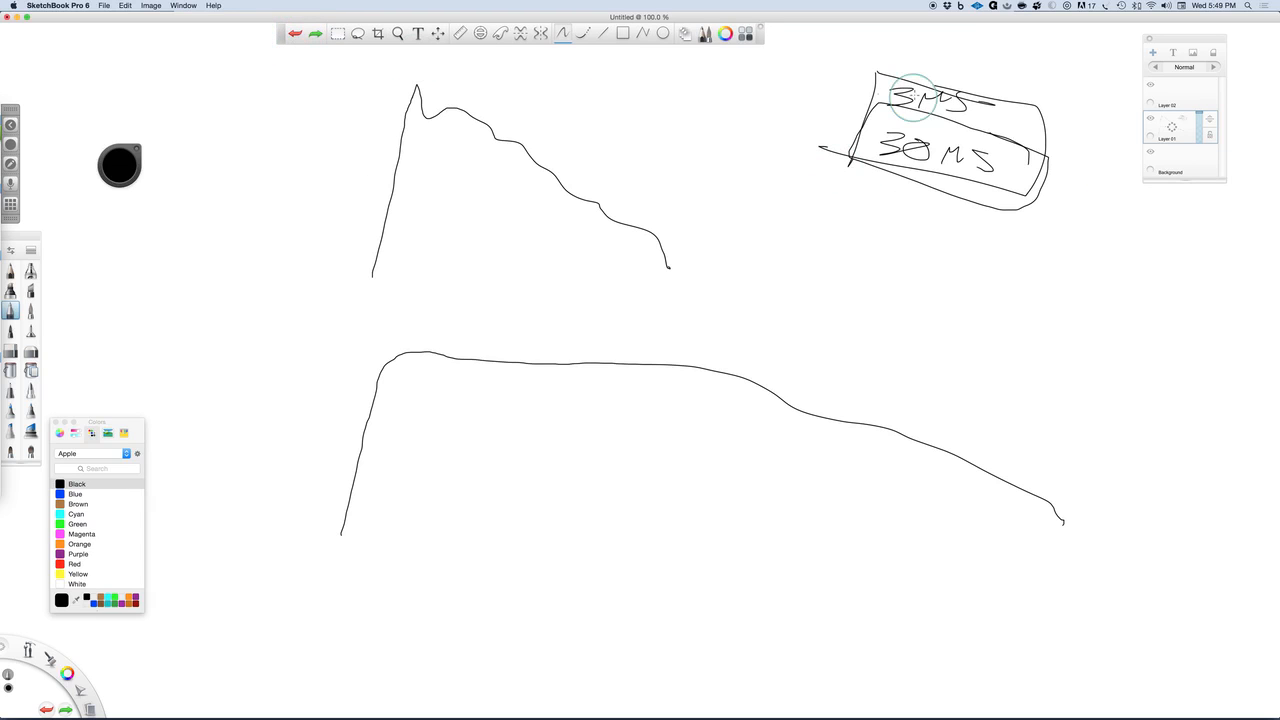
- Hide Layer 01, add two more layers and make Layer 02 the active layer
click(1150, 119)
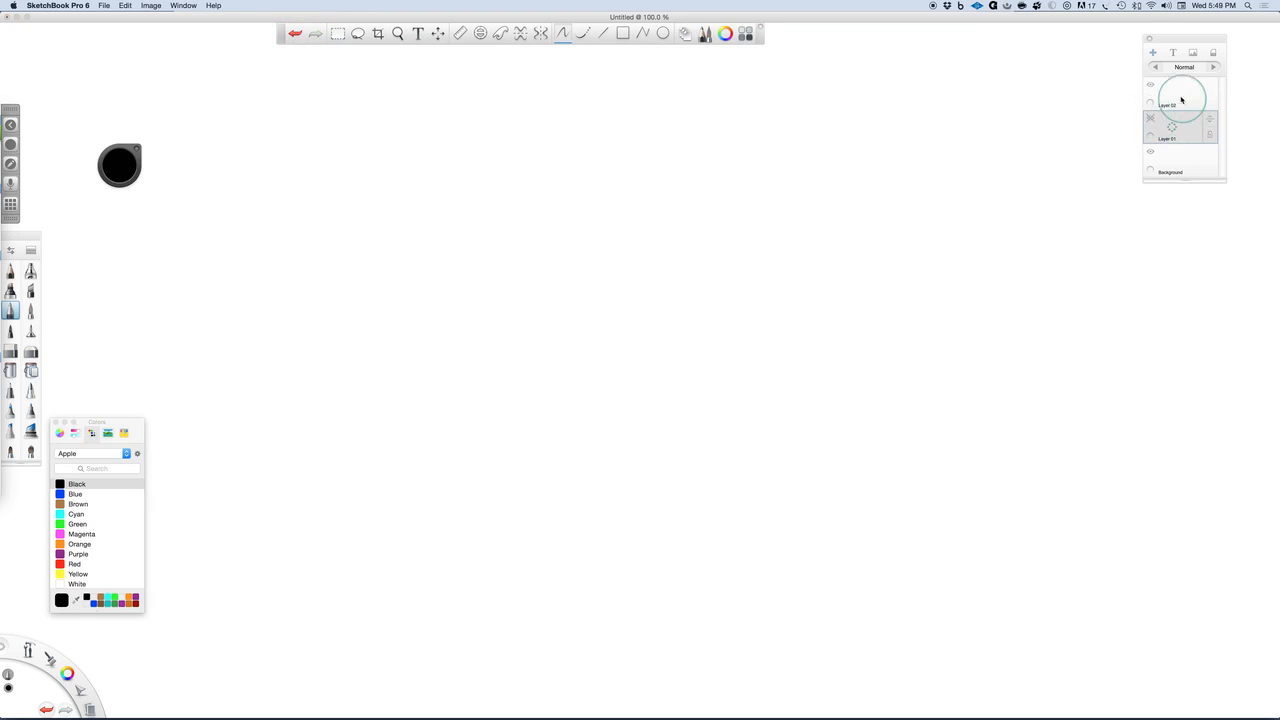
click(1153, 55)
click(1172, 168)
- Draw a large peaked decay curve above a longer smooth one, and give the peaked curve a second, steeper tail
mouse_move(379, 329)
mouse_down()
mouse_move(420, 137)
mouse_move(446, 192)
mouse_move(488, 190)
mouse_move(765, 275)
mouse_move(867, 351)
mouse_up()
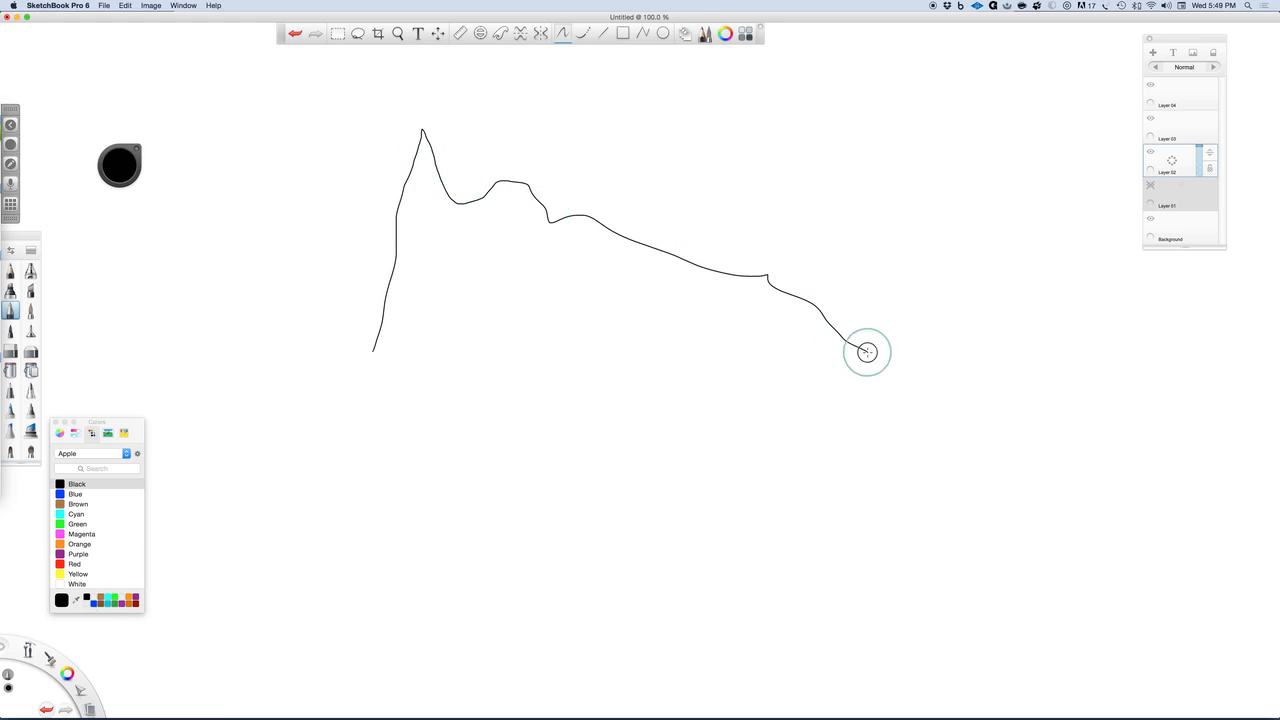
mouse_move(373, 576)
mouse_down()
mouse_move(402, 388)
mouse_move(514, 366)
mouse_move(751, 463)
mouse_move(1034, 507)
mouse_move(1217, 559)
mouse_up()
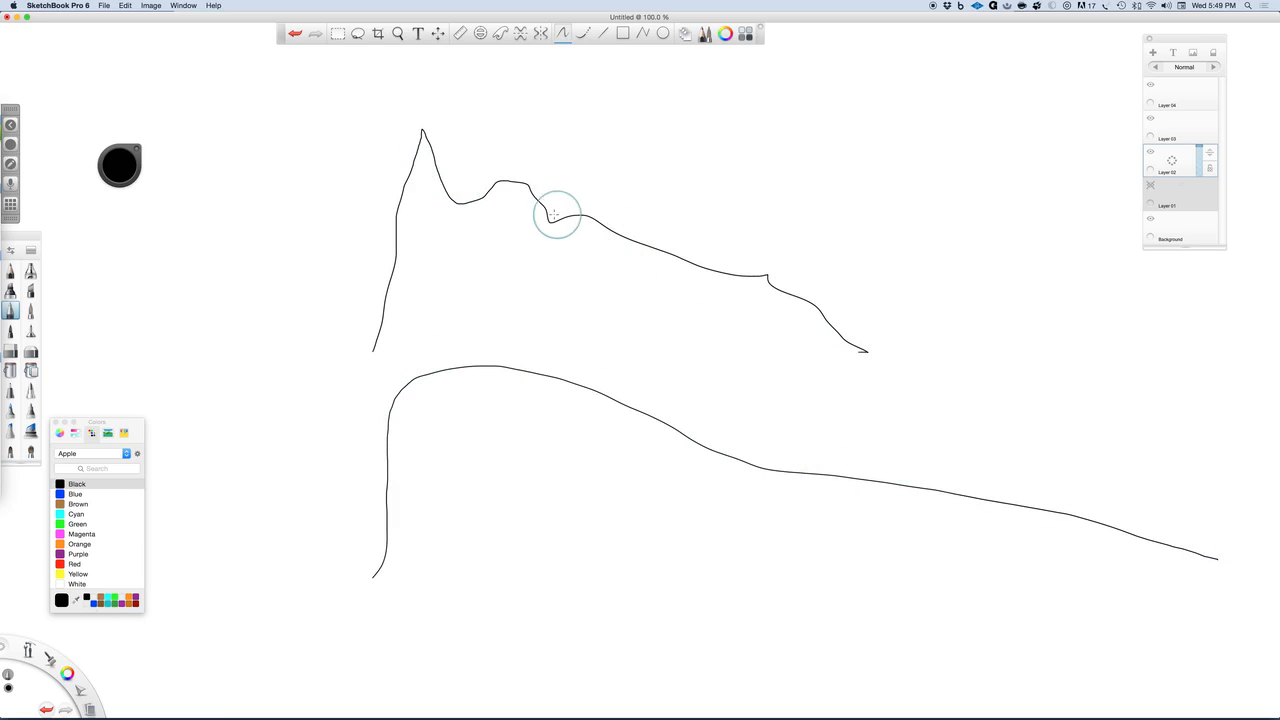
drag(549, 213, 643, 365)
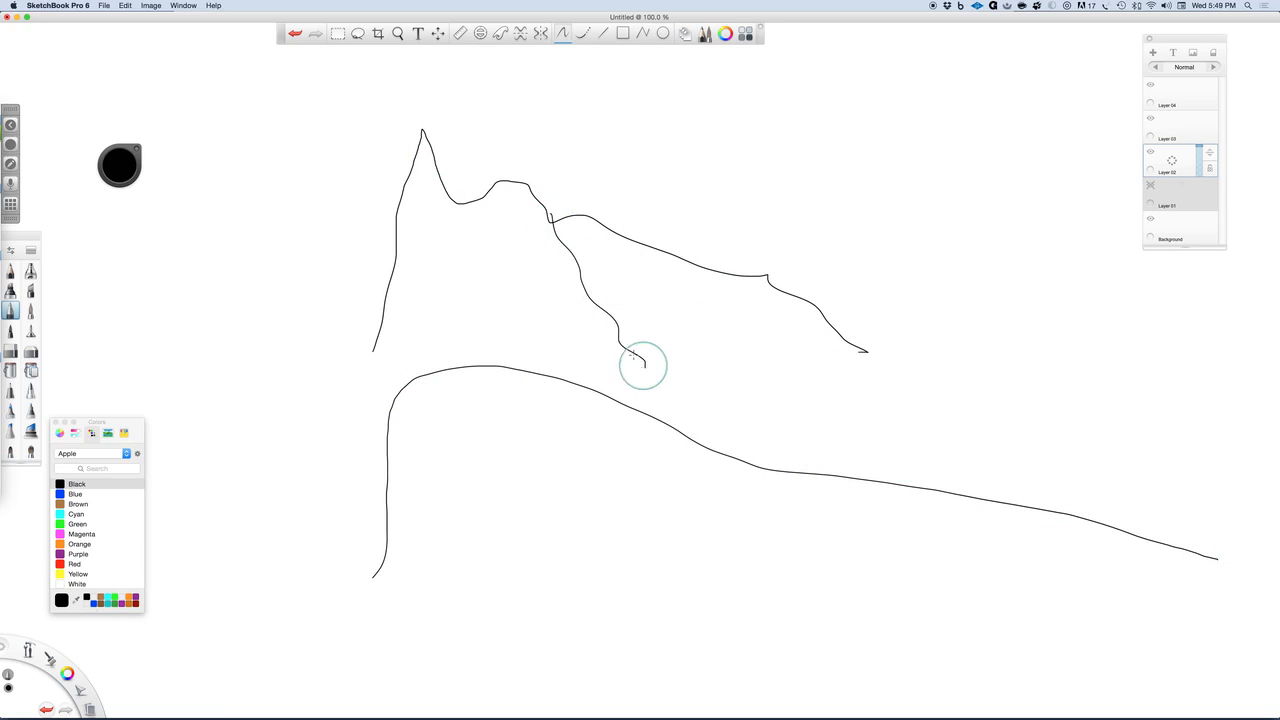
- Erase the upper curve's longer tail and mark the crest of the lower curve with a short tick
click(330, 35)
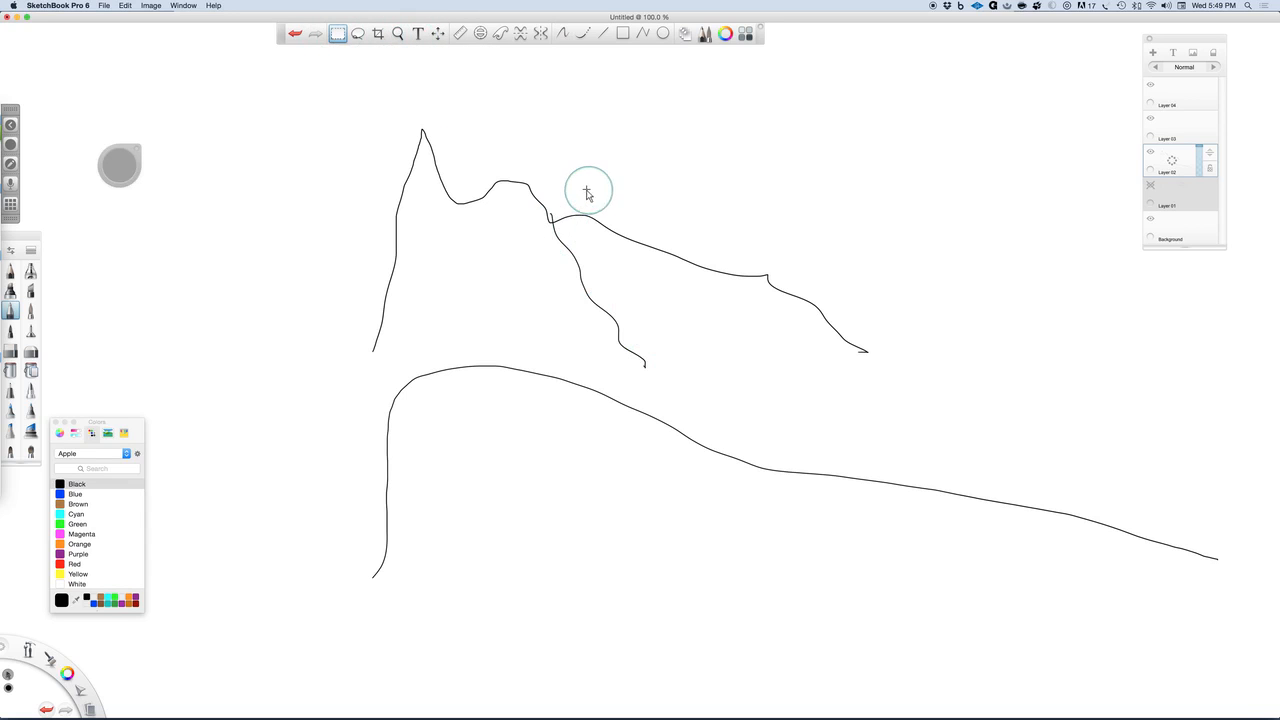
drag(569, 192, 629, 272)
drag(676, 307, 958, 424)
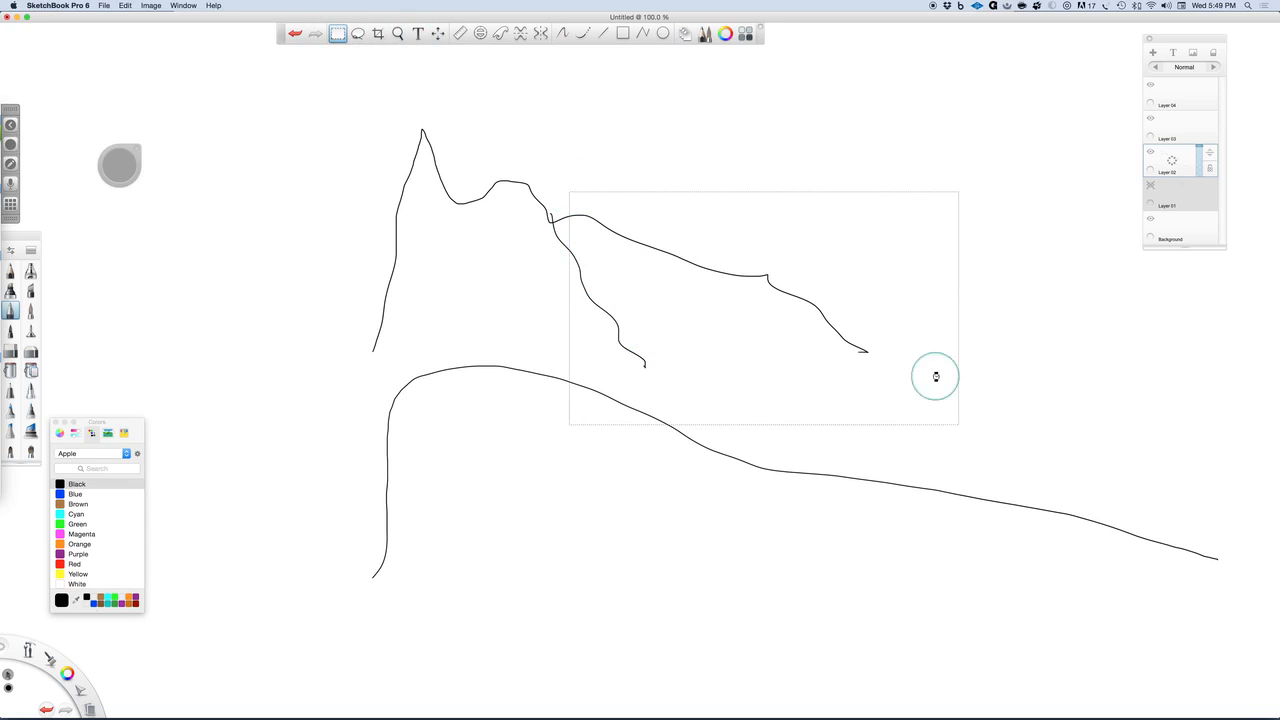
drag(903, 337, 711, 195)
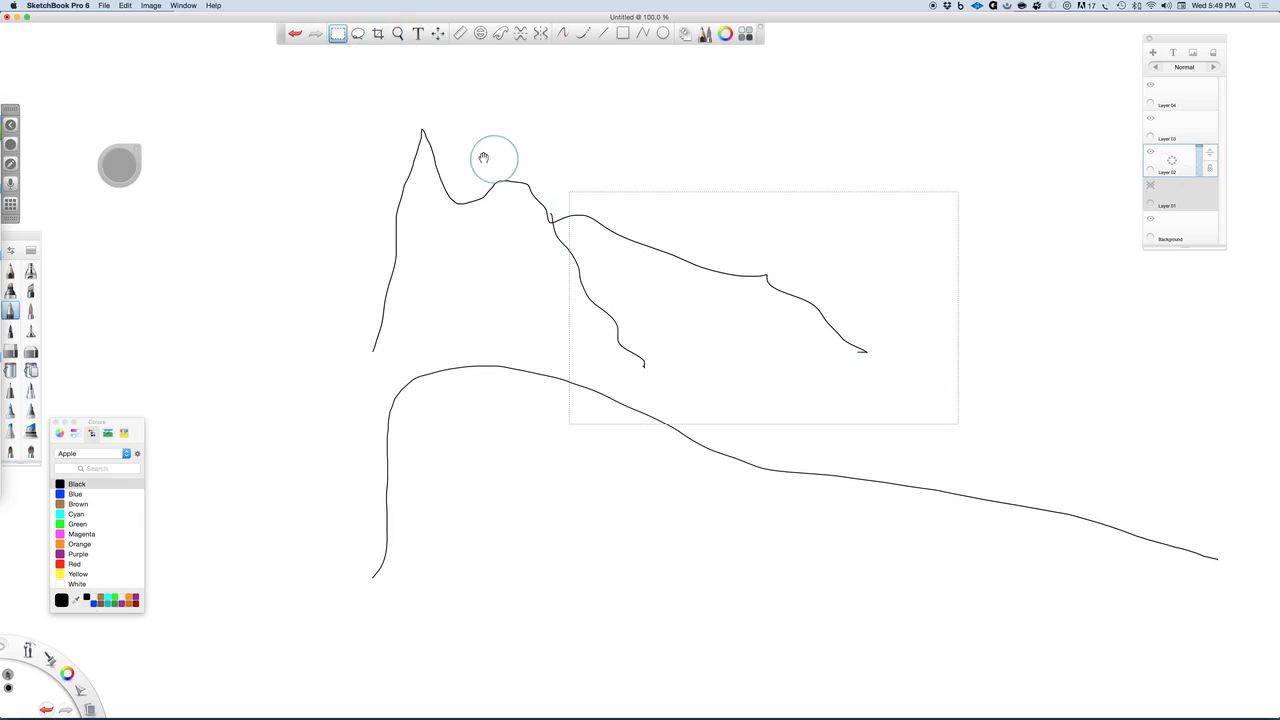
click(10, 351)
mouse_move(568, 213)
mouse_down()
mouse_move(797, 289)
mouse_move(764, 272)
mouse_move(851, 354)
mouse_move(869, 354)
mouse_move(855, 341)
mouse_up()
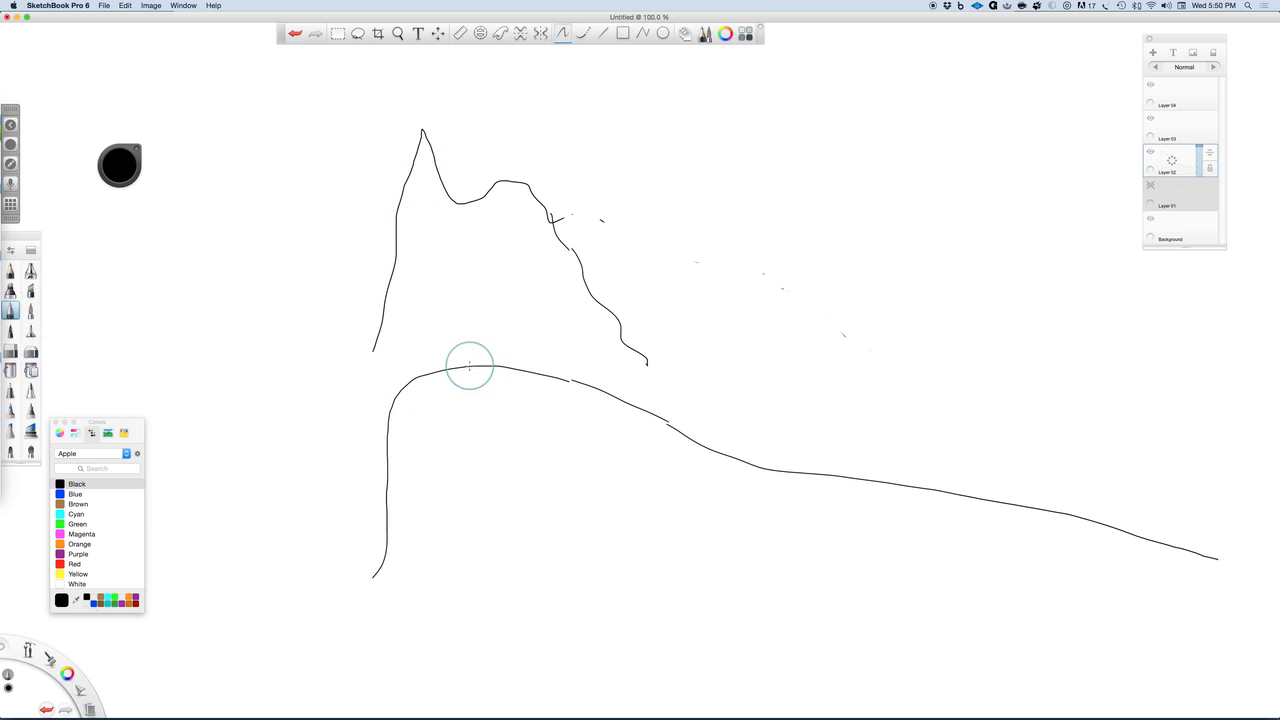
drag(470, 365, 469, 375)
drag(373, 119, 342, 488)
drag(467, 108, 457, 448)
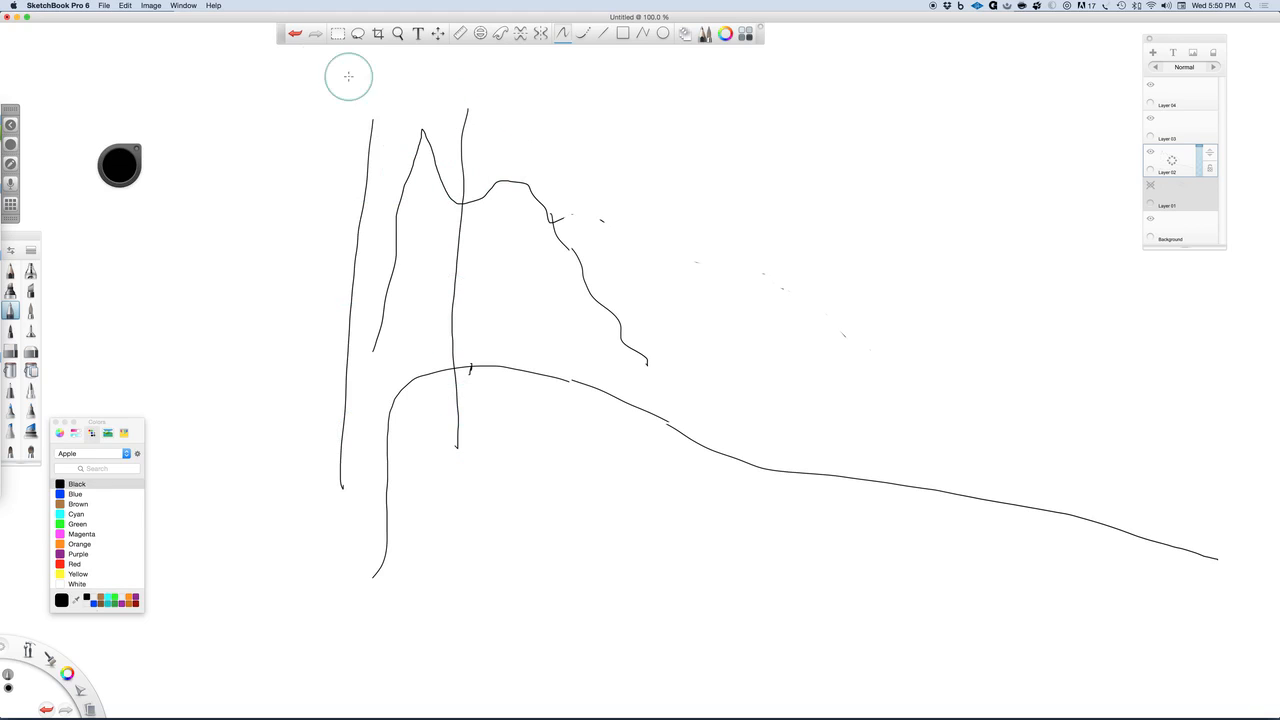
click(295, 34)
key(super+z)
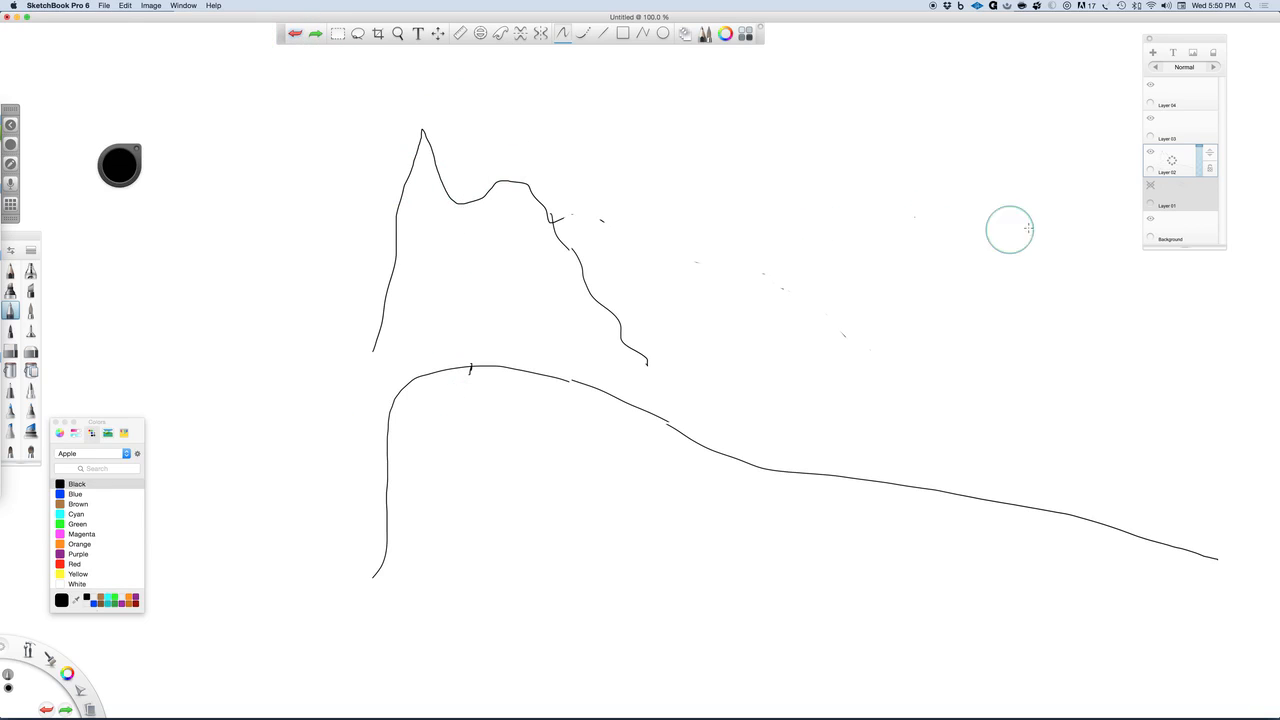
- On Layer 03, draw blue vertical lines on both sides of the curves' attack and at the end of the upper curve
click(1176, 128)
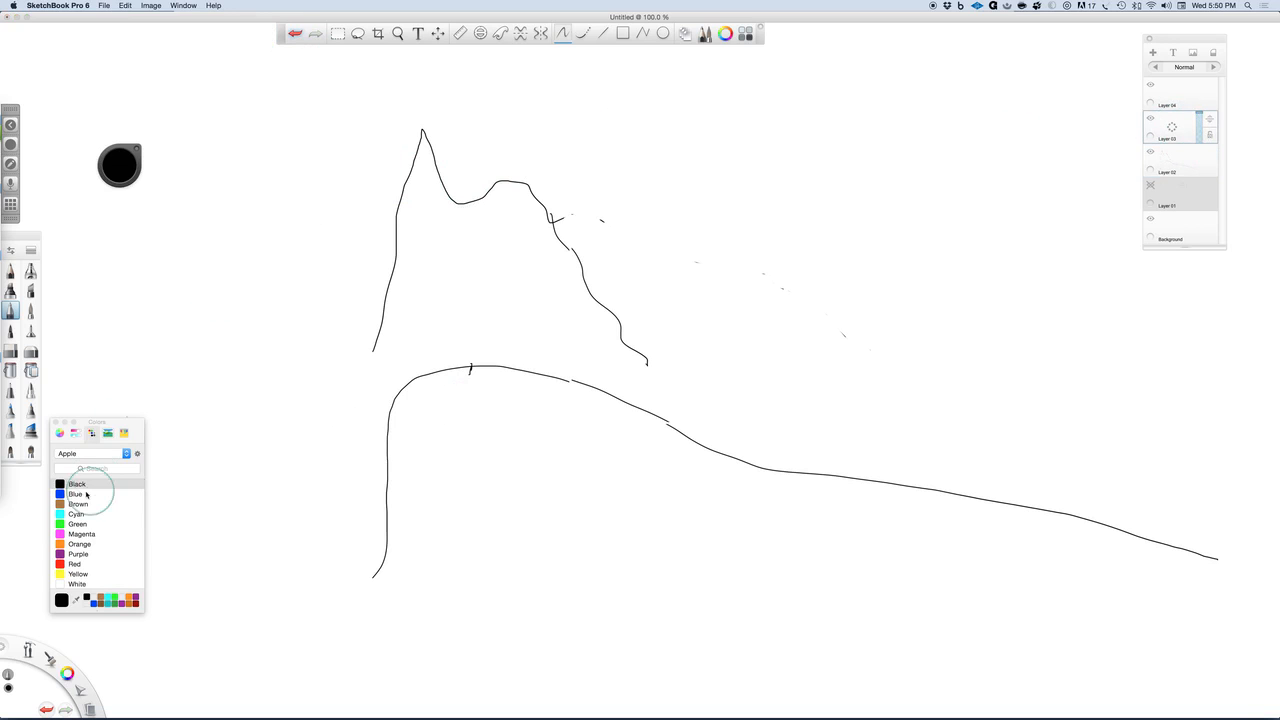
click(75, 494)
drag(371, 117, 358, 510)
drag(461, 113, 462, 497)
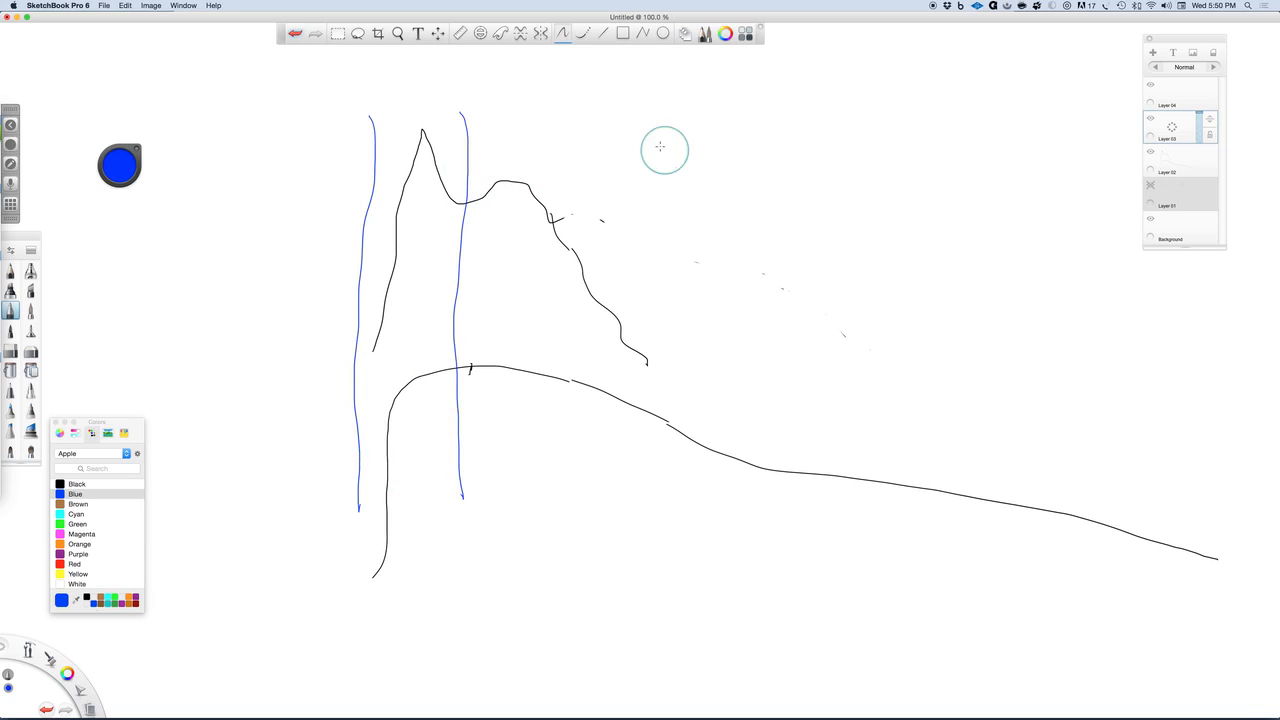
drag(649, 142, 642, 369)
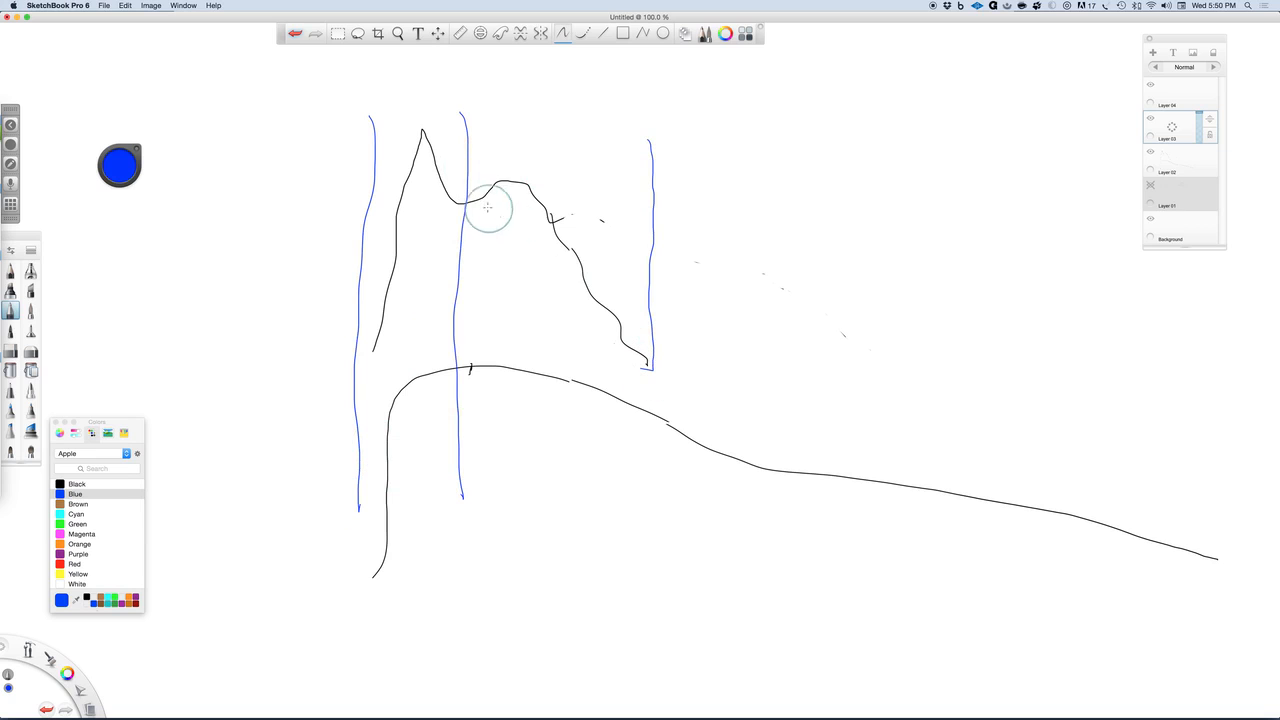
- Circle the upper curve's body in blue and sketch a matching dip beneath the crest of the lower curve
mouse_move(622, 182)
mouse_down()
mouse_move(586, 165)
mouse_move(471, 200)
mouse_move(634, 243)
mouse_move(583, 183)
mouse_up()
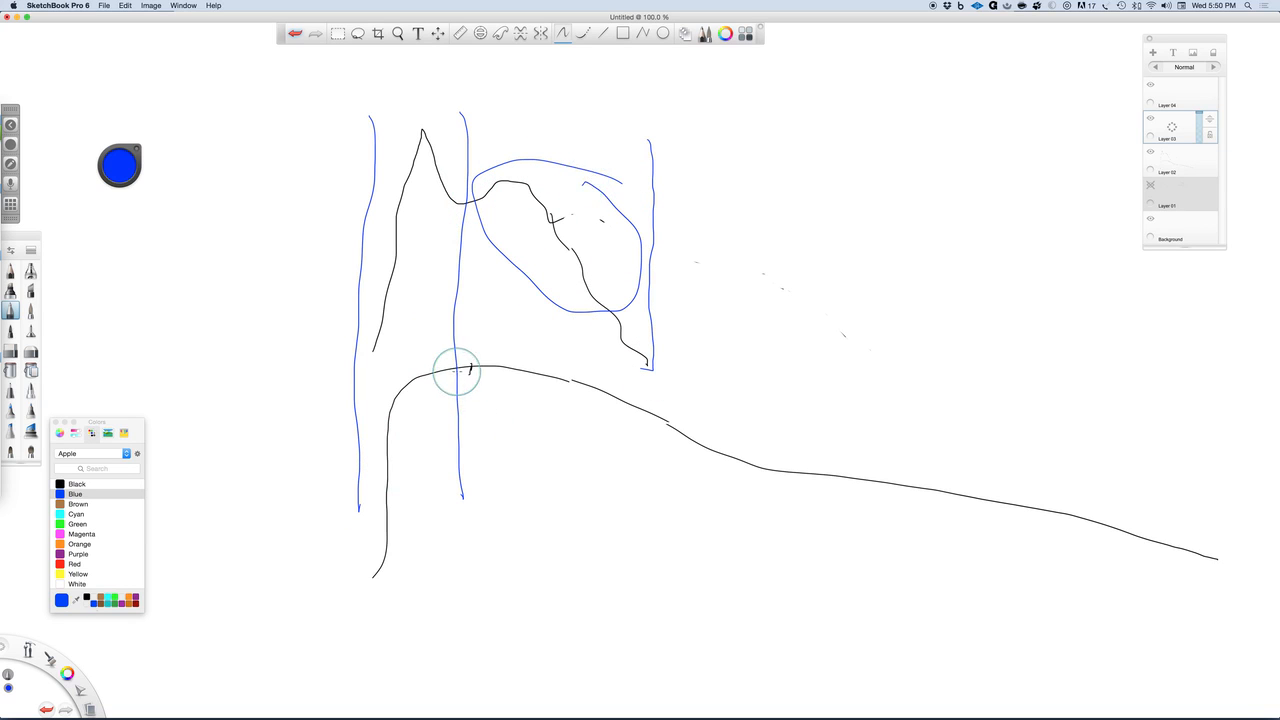
mouse_move(463, 371)
mouse_down()
mouse_move(486, 406)
mouse_move(523, 420)
mouse_move(626, 407)
mouse_up()
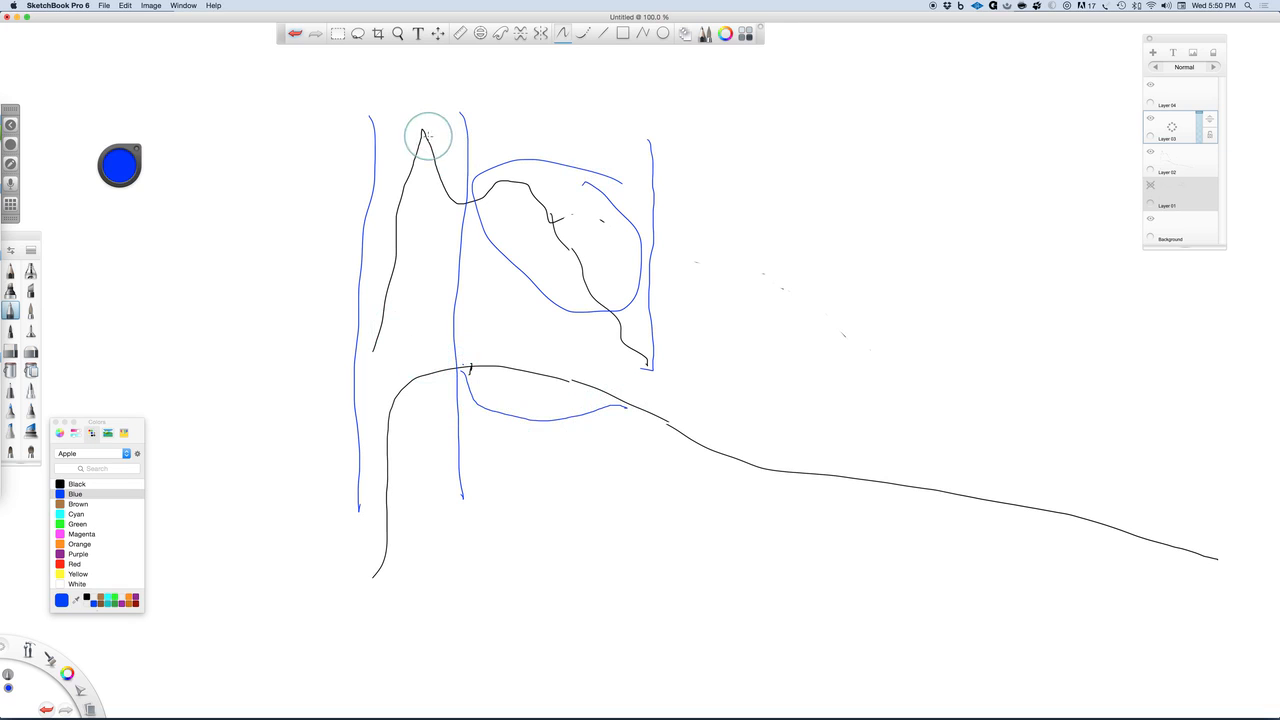
mouse_move(458, 369)
mouse_down()
mouse_move(480, 394)
mouse_move(534, 411)
mouse_move(607, 408)
mouse_up()
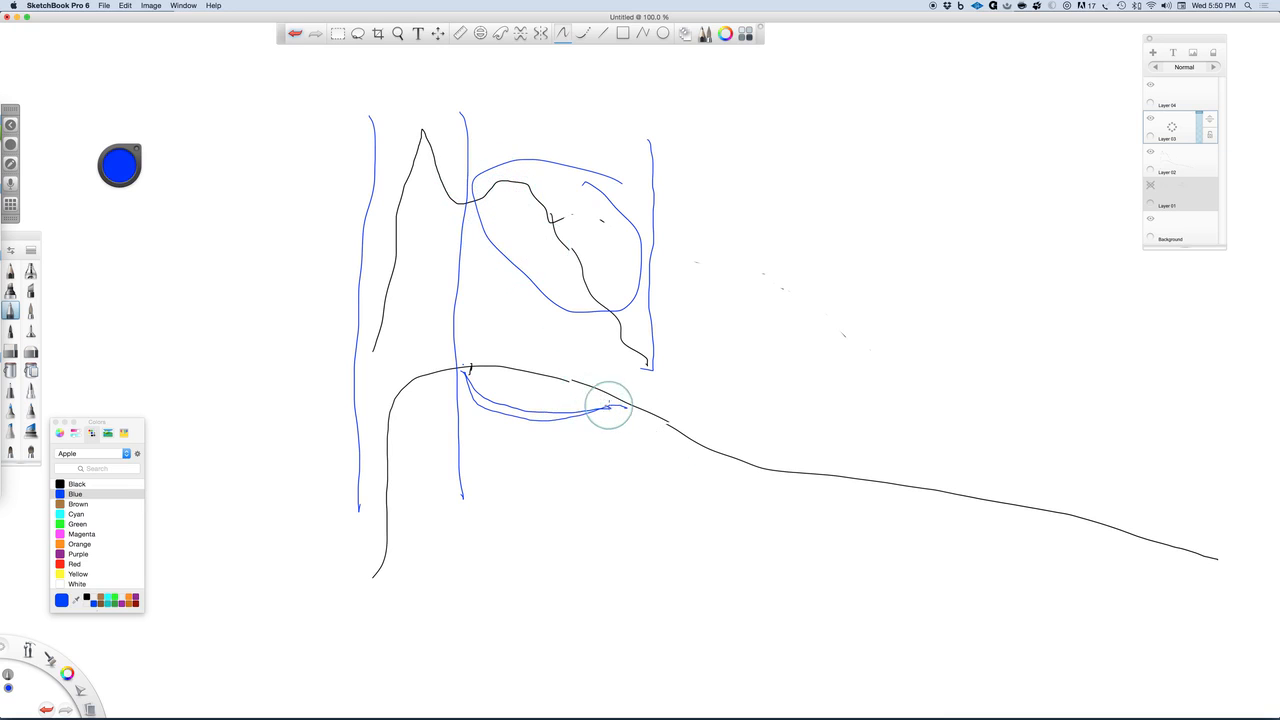
mouse_move(548, 414)
mouse_down()
mouse_move(597, 389)
mouse_move(614, 407)
mouse_up()
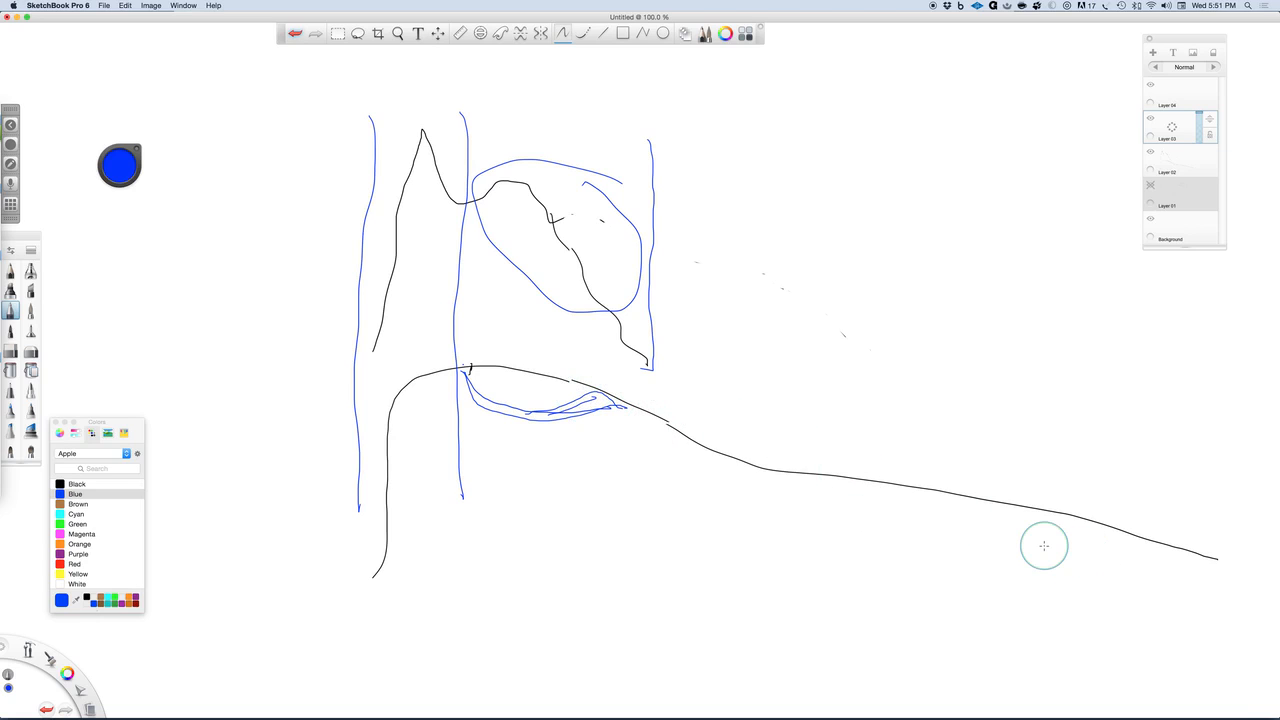
- Switch to Pro Tools, mute the Keys, EFX and Vocals tracks and start playback
key(super+Tab)
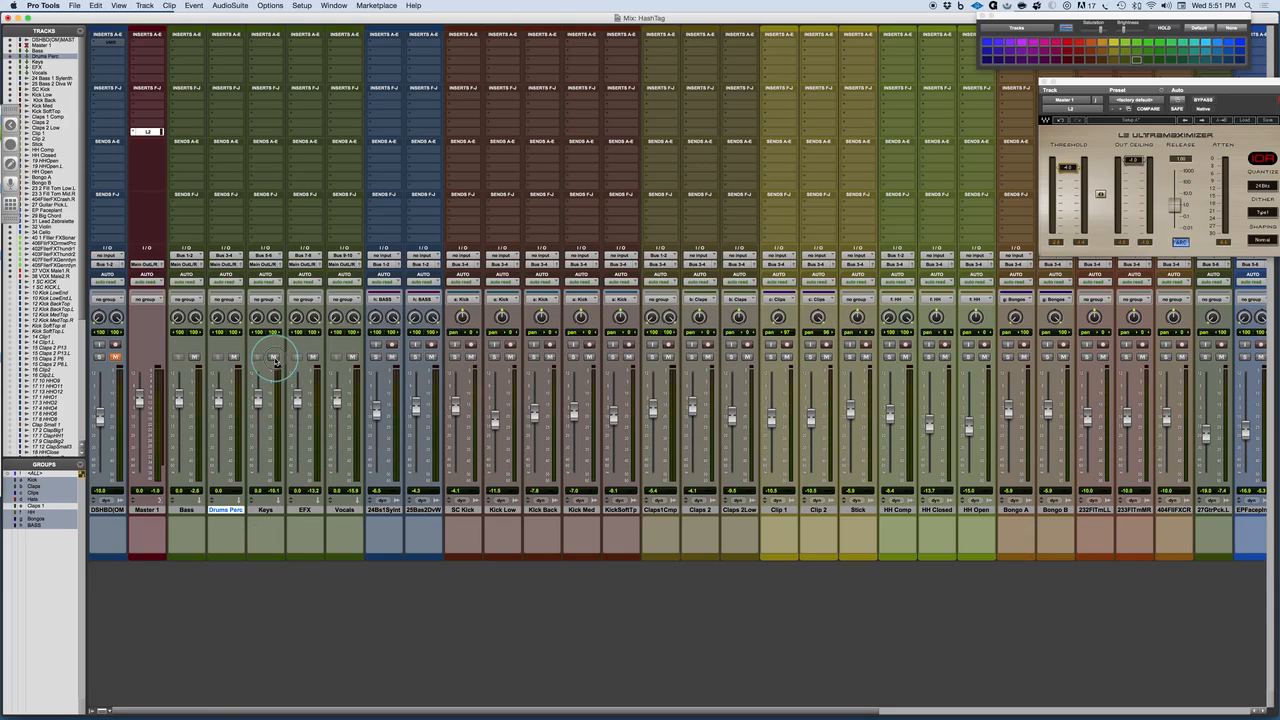
key(space)
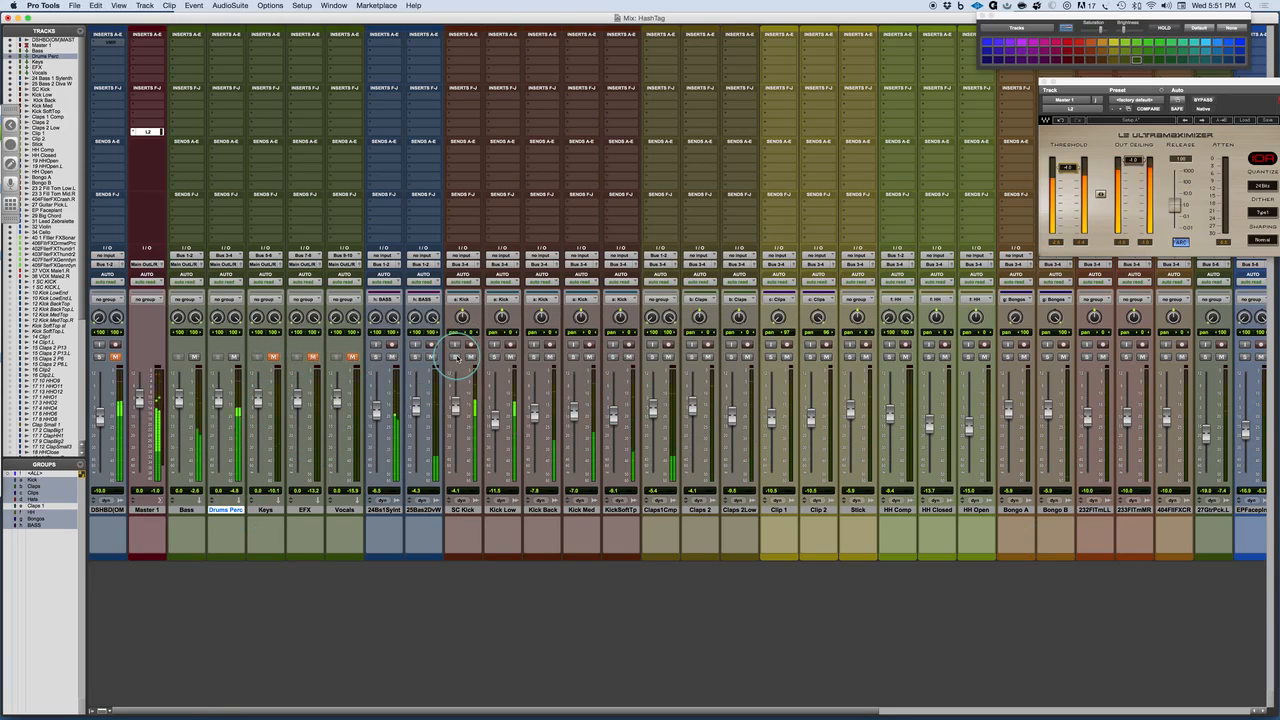
- Solo the 24 Bass 1 Sylenth track together with SC Kick and the Low, Back, Med and Soft kick tracks during playback
click(375, 356)
click(455, 356)
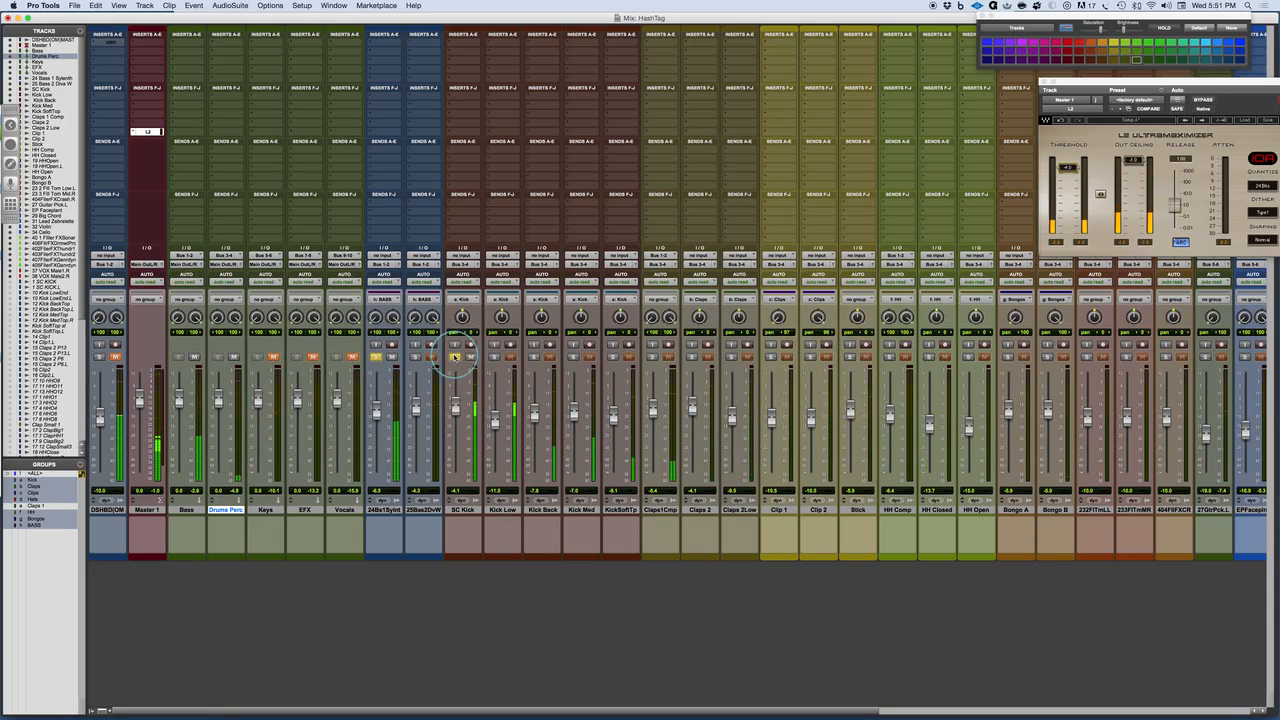
click(494, 356)
click(534, 356)
click(573, 356)
click(613, 356)
key(space)
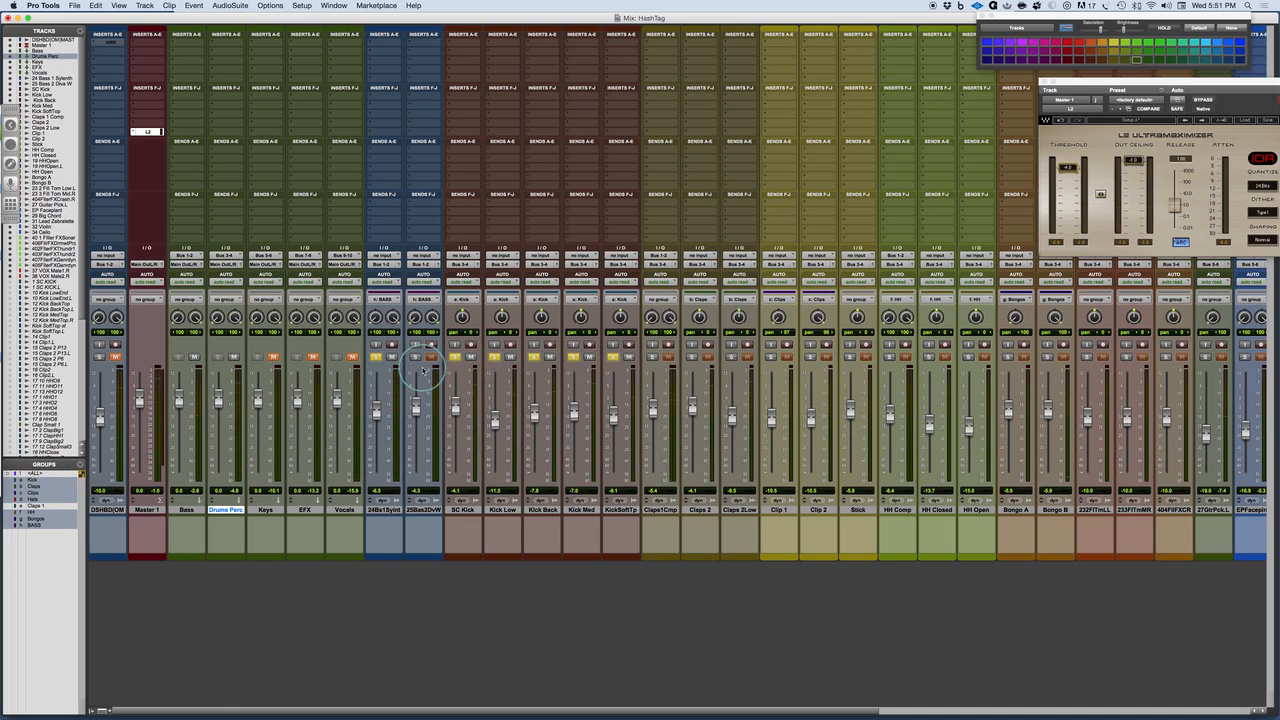
key(space)
- Insert RCompressor (stereo) on the 24 Bass 1 Sylenth track, move its window next to the track and set its release mode to Manual
click(376, 88)
mouse_move(494, 122)
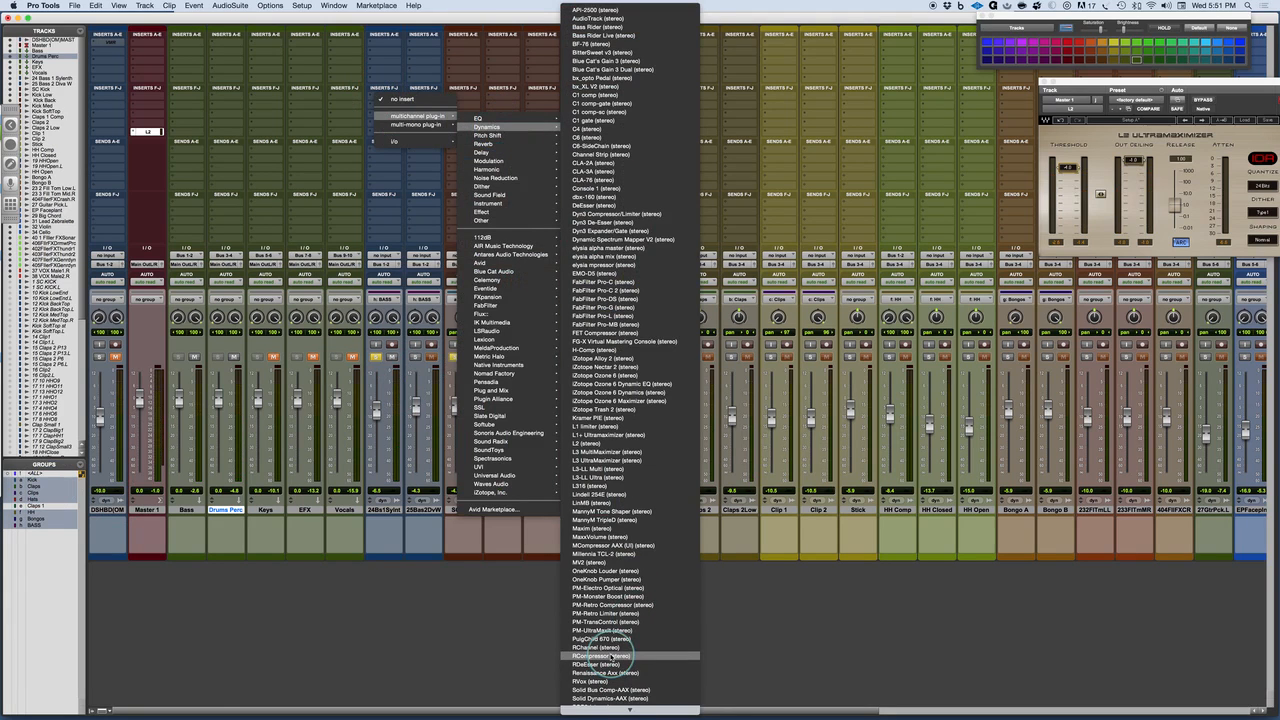
click(610, 668)
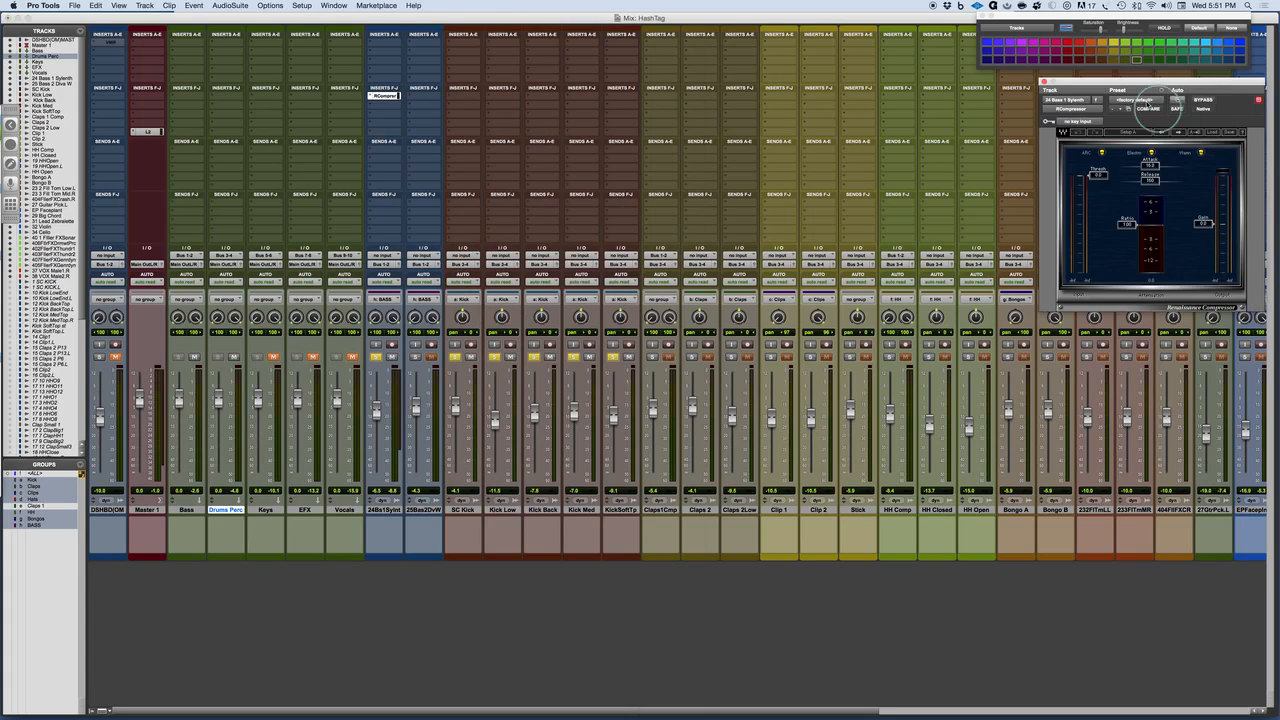
drag(1130, 80, 430, 92)
click(425, 117)
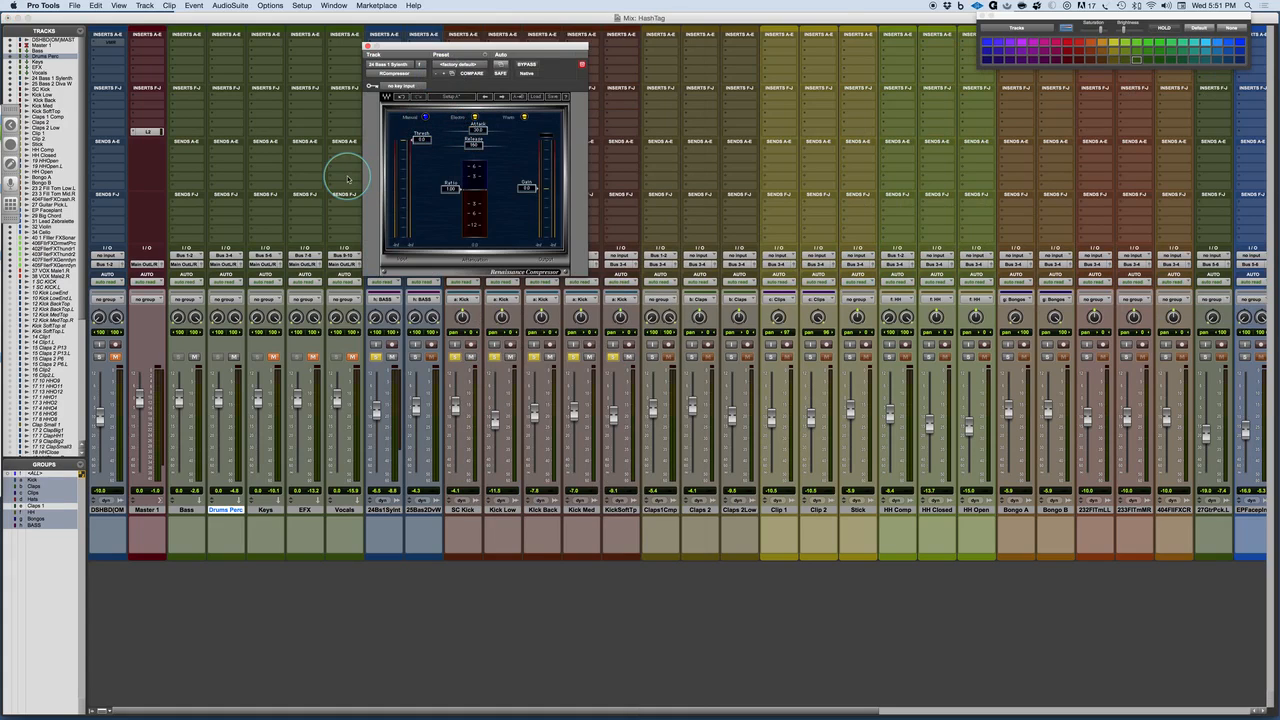
- Set RCompressor's release to 100, raise its ratio slightly and lower its threshold
drag(517, 119, 470, 149)
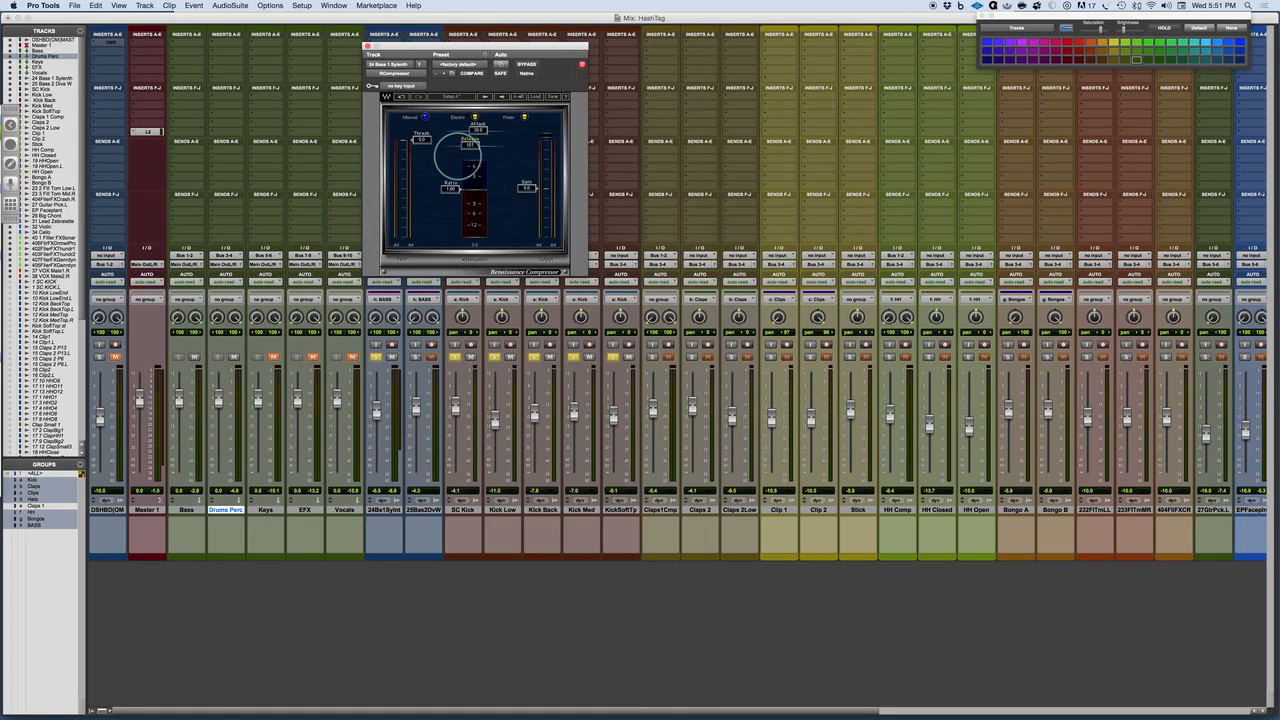
drag(470, 145, 467, 146)
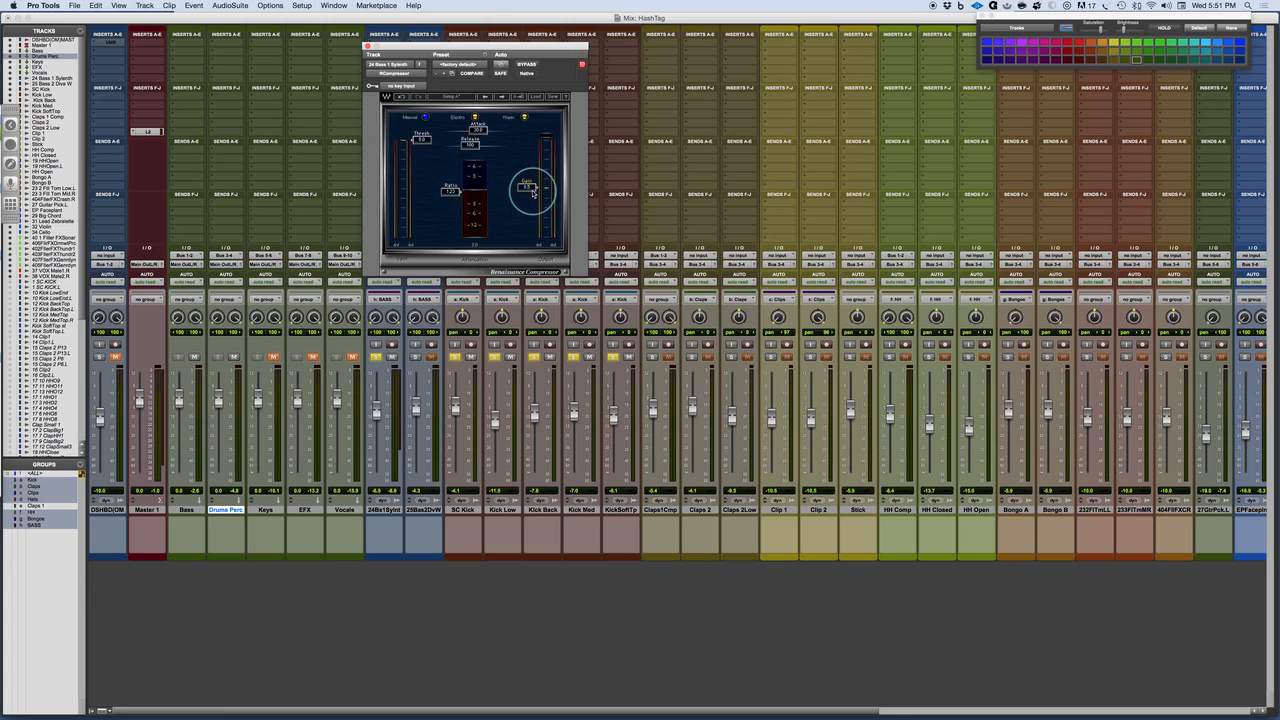
drag(421, 141, 418, 166)
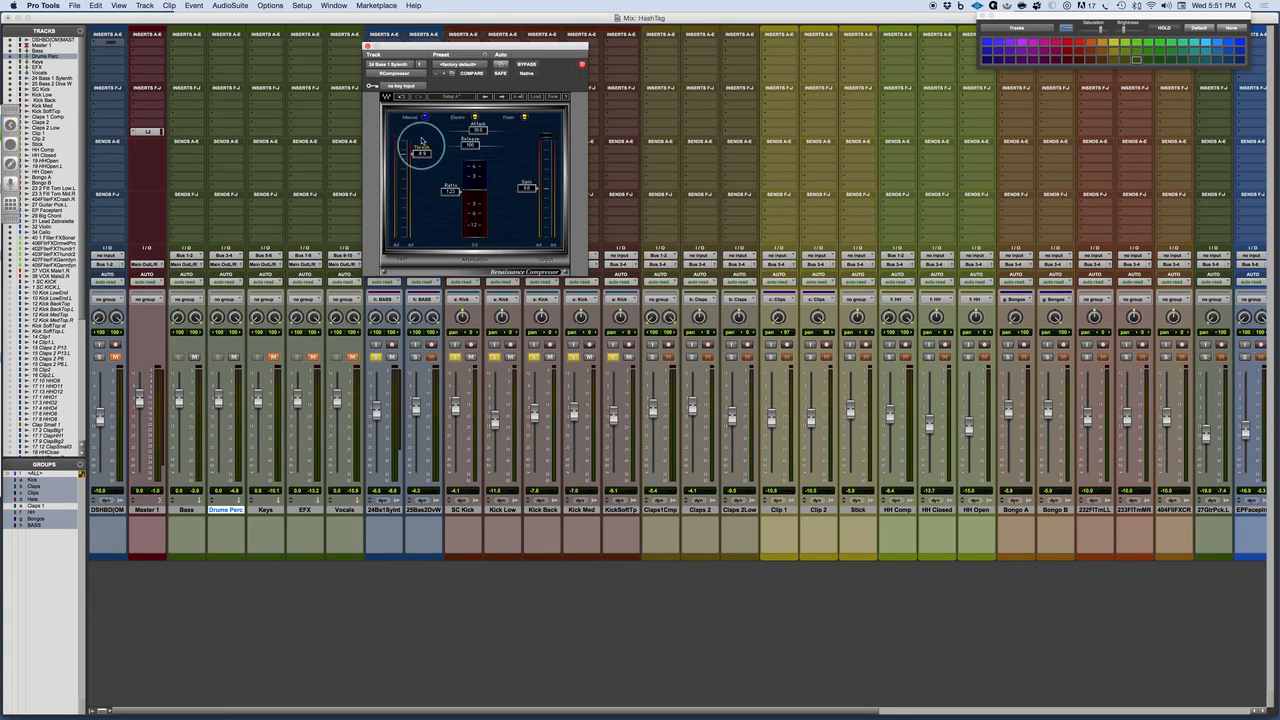
- Set the RCompressor's sidechain key input to Bus 17 (Mono)
click(405, 86)
mouse_move(435, 114)
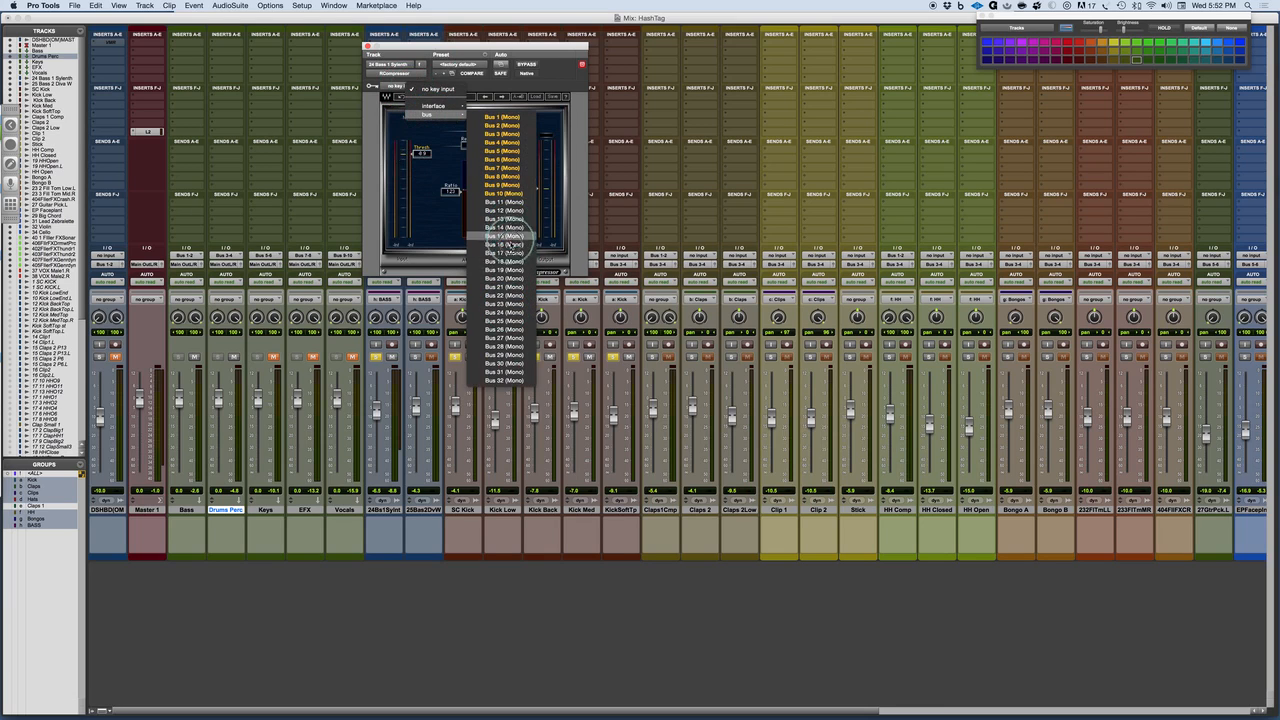
click(507, 253)
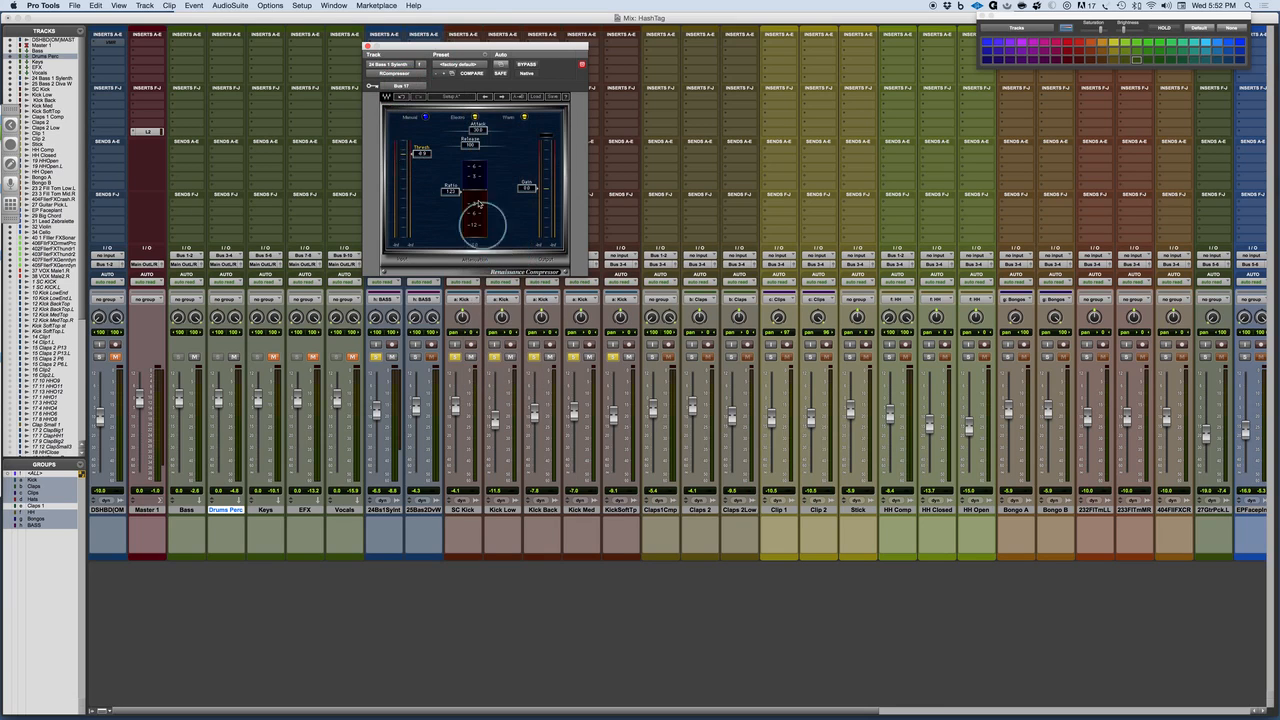
- Leave only the SC Kick track soloed and add a send to Bus 17 (Mono) on it
drag(478, 47, 925, 47)
key(space)
alt+click(455, 358)
click(455, 357)
click(450, 150)
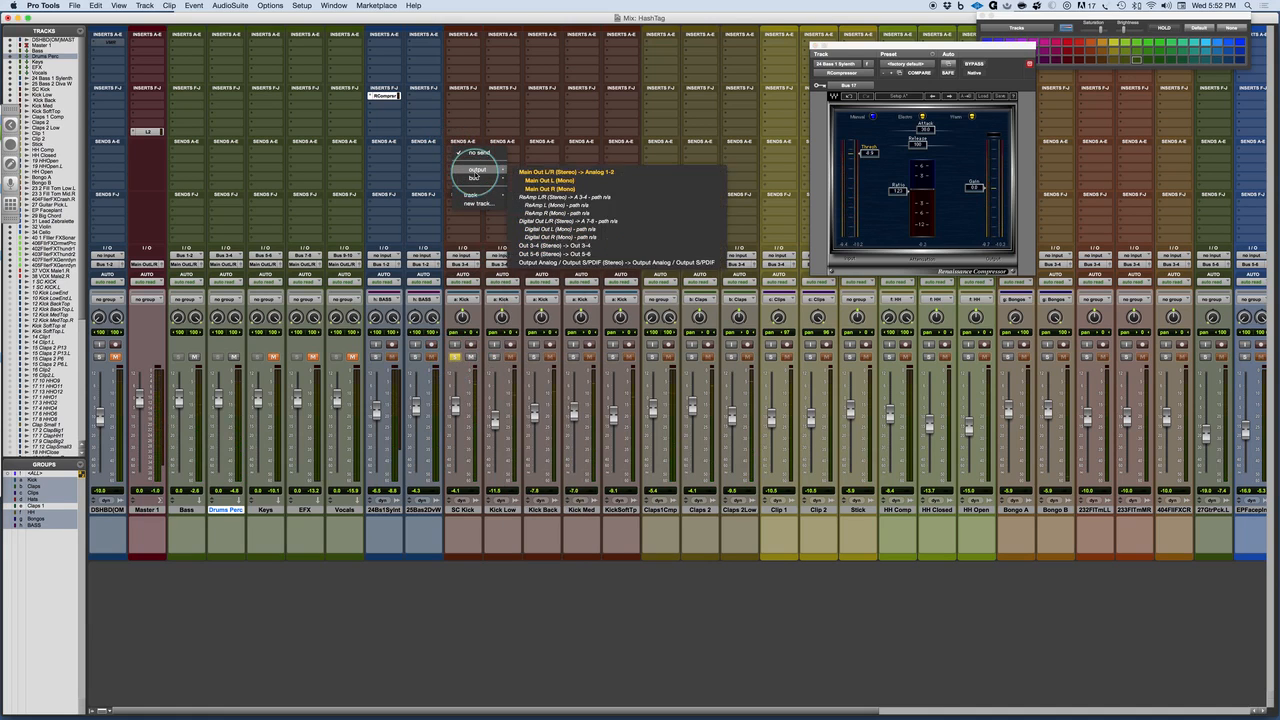
mouse_move(477, 177)
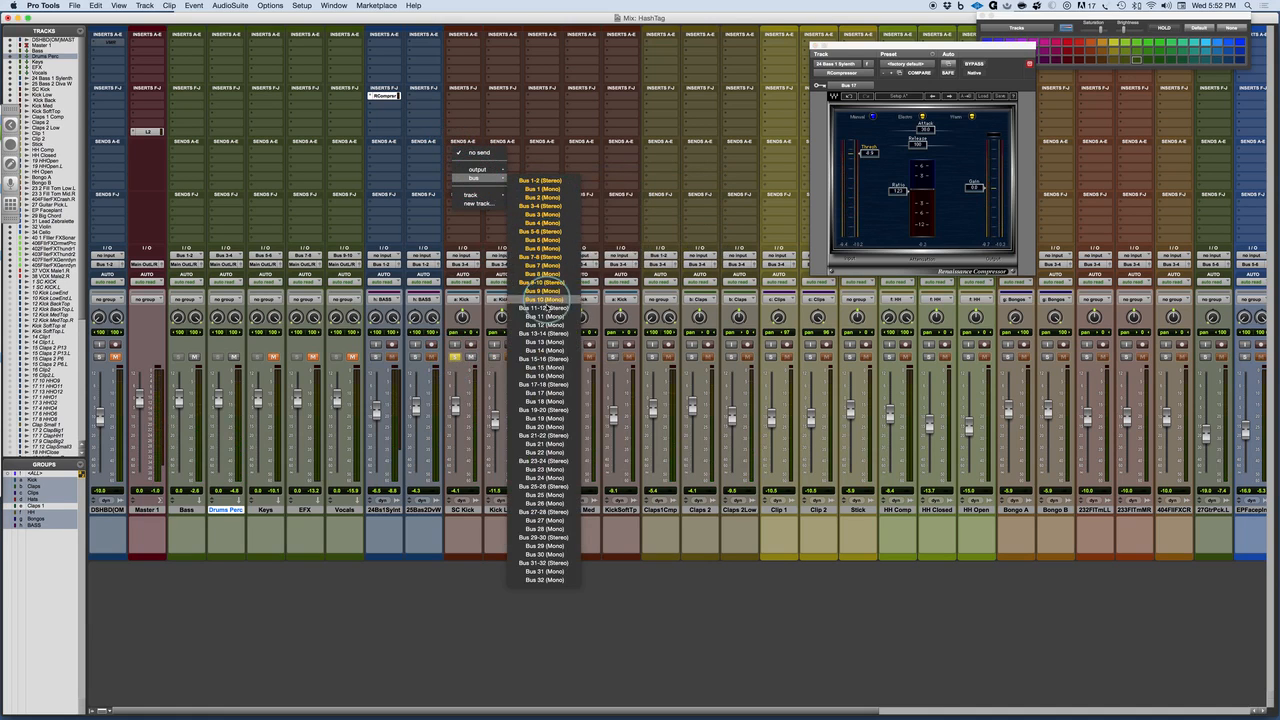
click(541, 392)
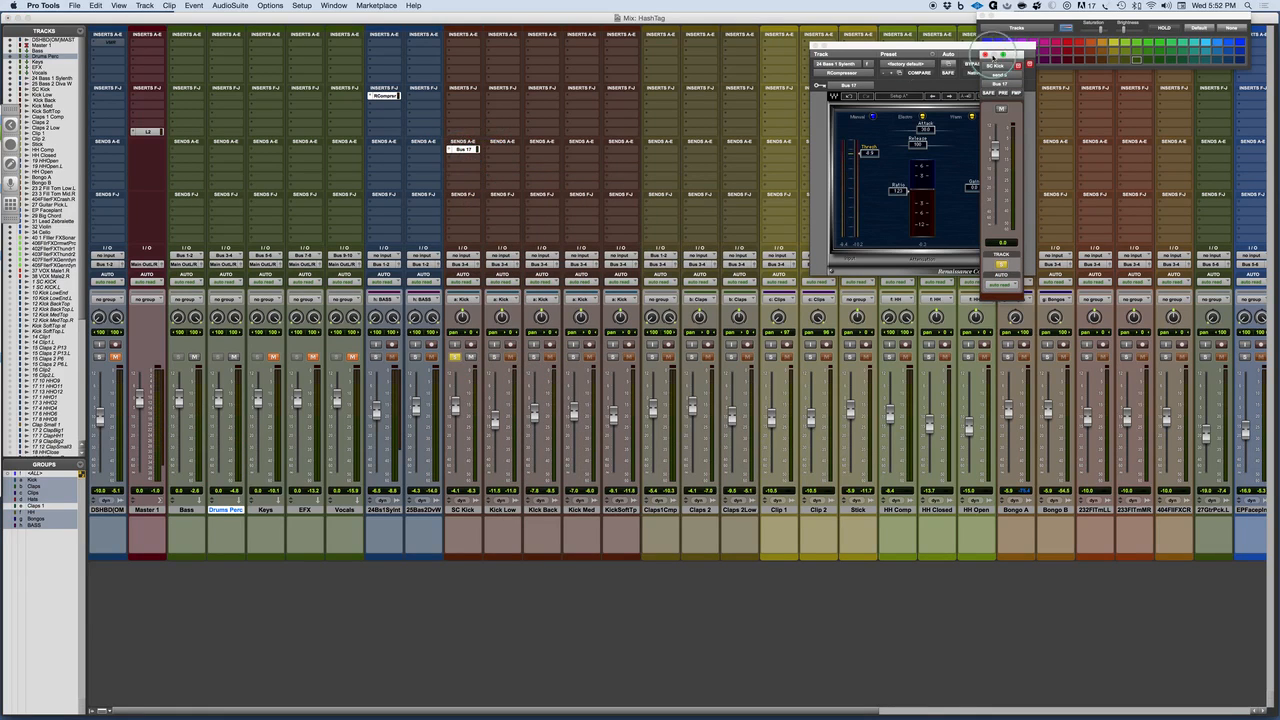
- Set the SC Kick send to pre-fader and place its window and the RCompressor window side by side
drag(1017, 57, 676, 58)
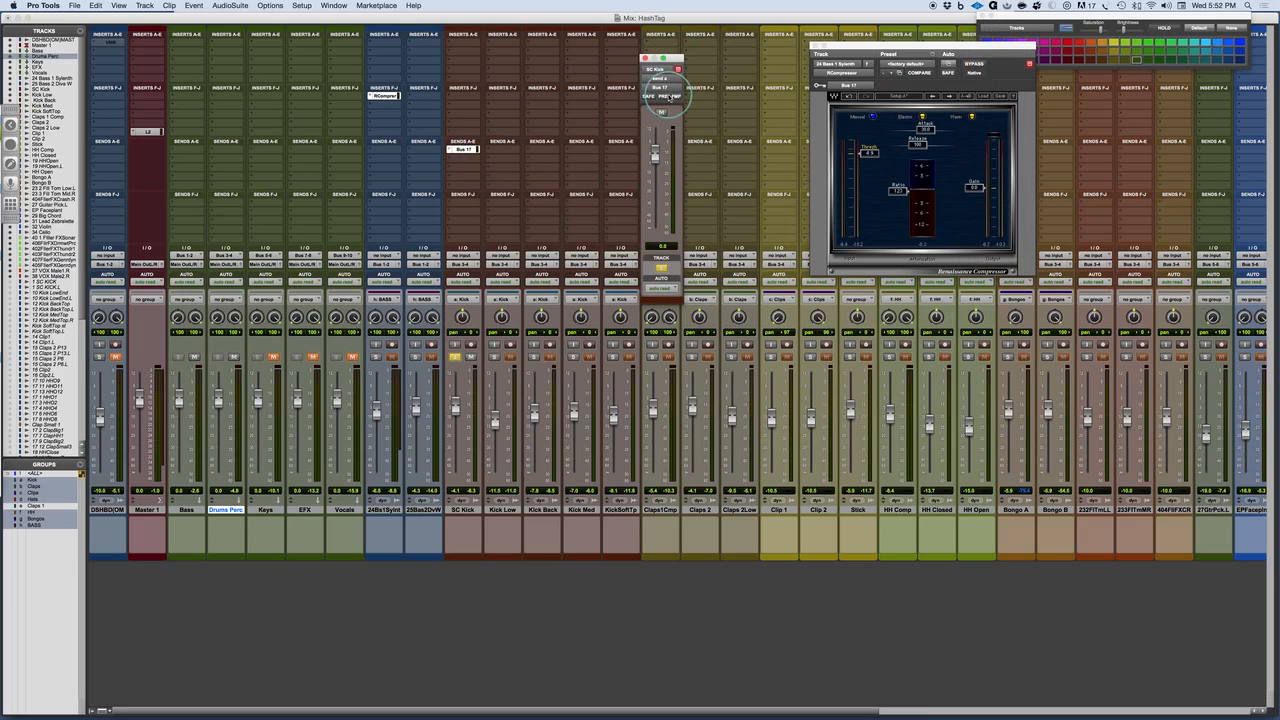
drag(849, 46, 562, 24)
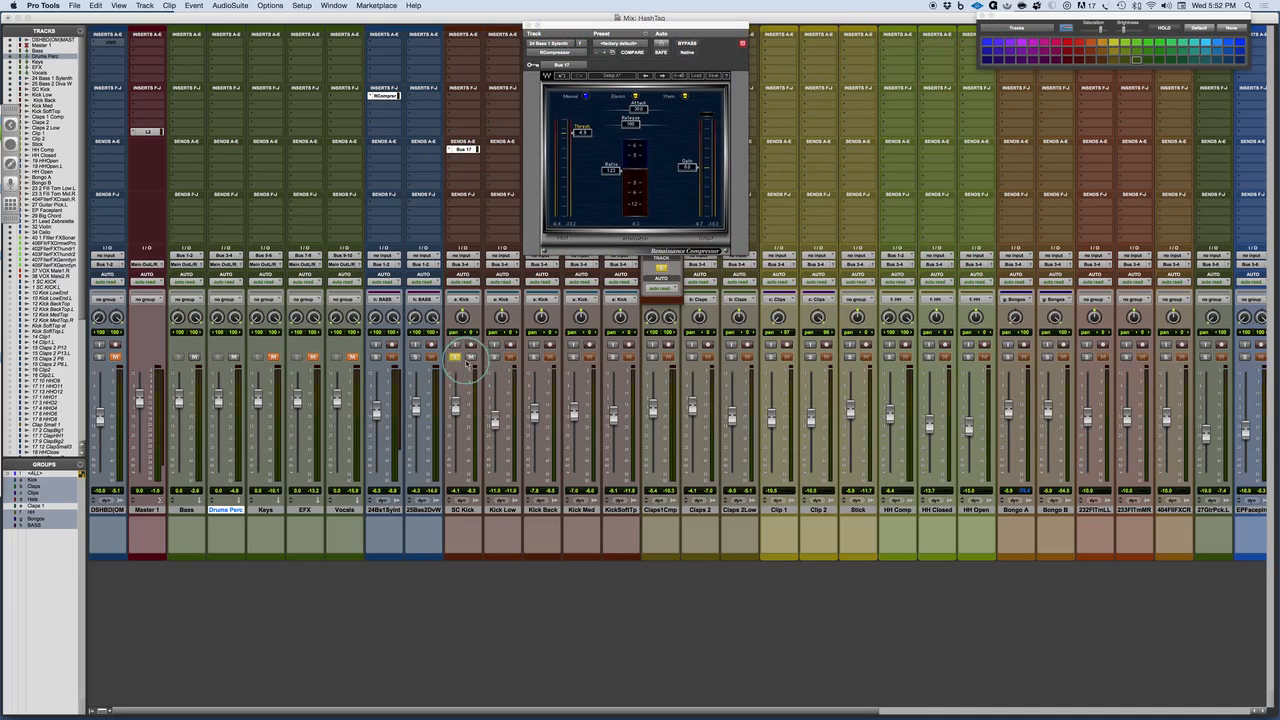
drag(585, 25, 841, 77)
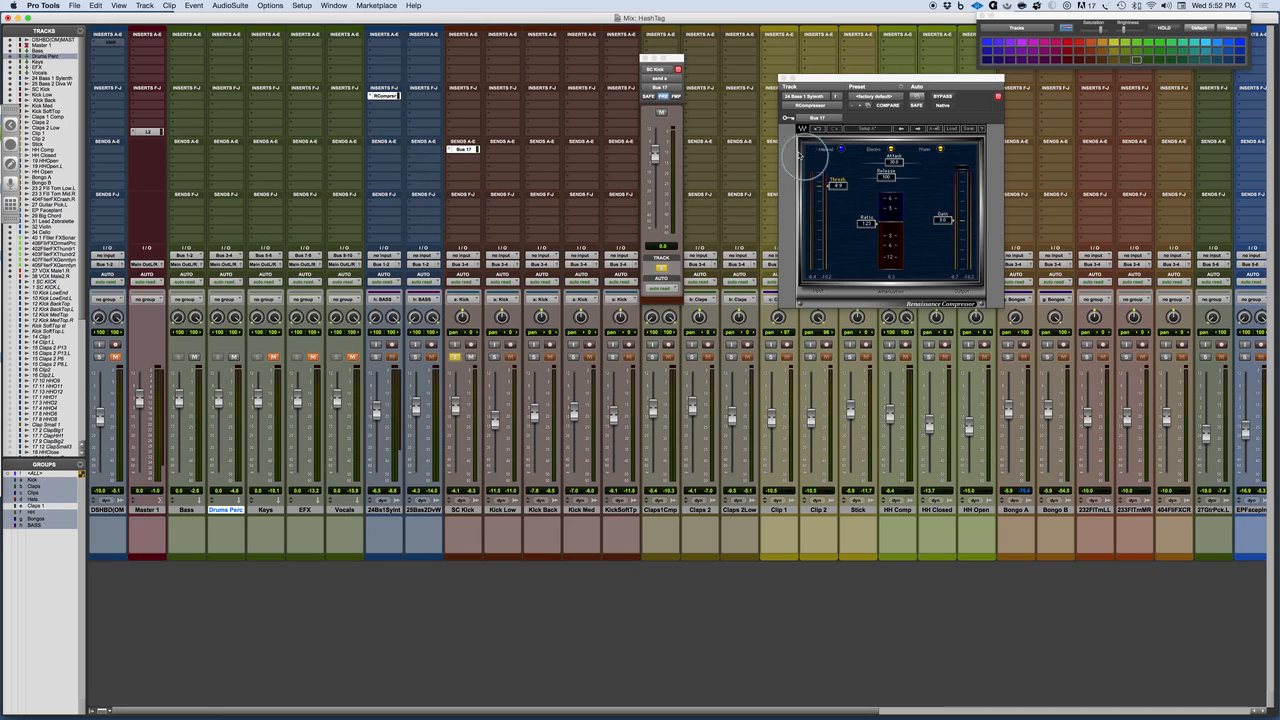
- Start playback, lower RCompressor's threshold to about -11.4 and raise its ratio to about 1.9
key(space)
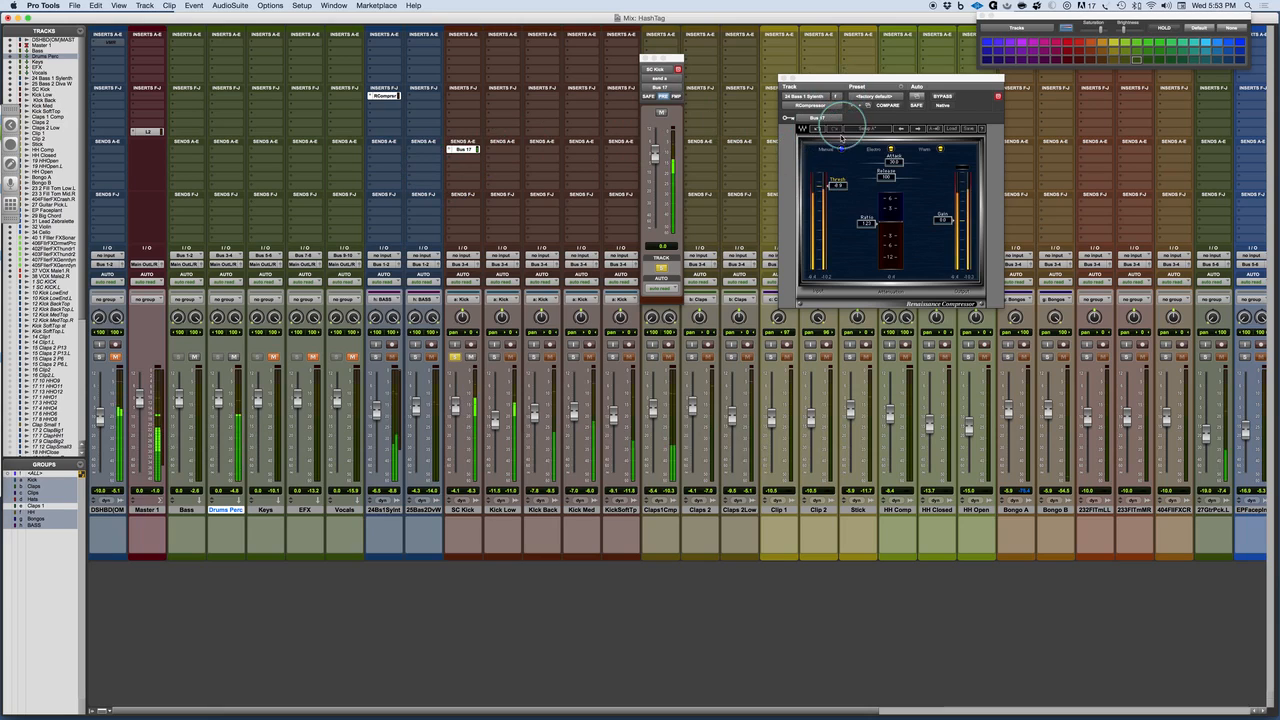
mouse_move(838, 186)
mouse_down()
mouse_move(866, 222)
mouse_move(833, 194)
mouse_up()
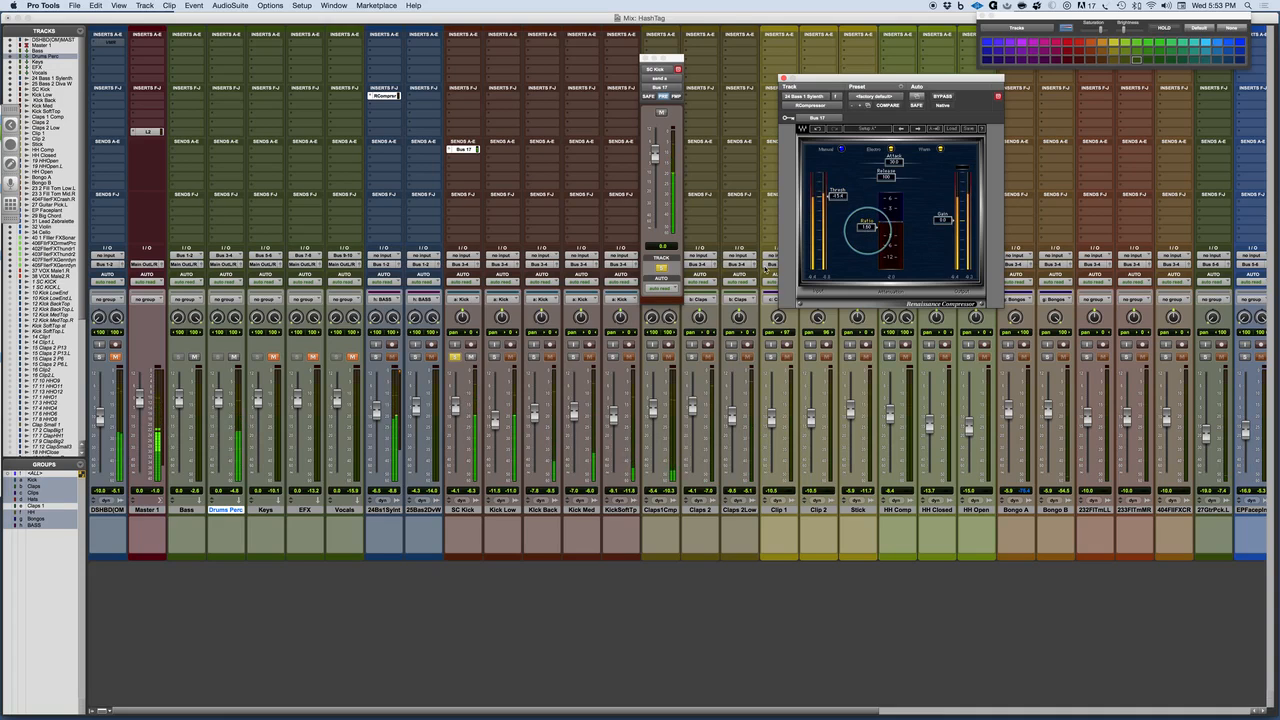
- Solo the 24 Bass 1 Sylenth track and the Low, Back, Med and Soft kick tracks alongside SC Kick
click(376, 357)
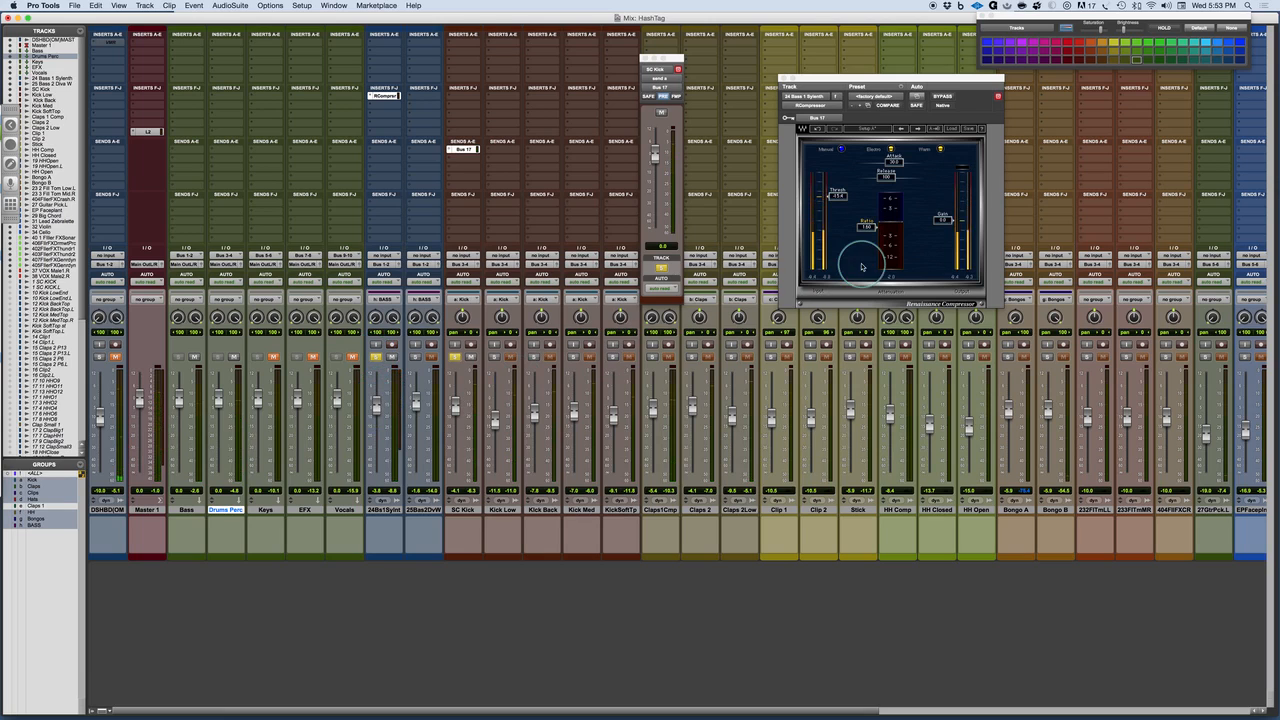
drag(491, 355, 611, 360)
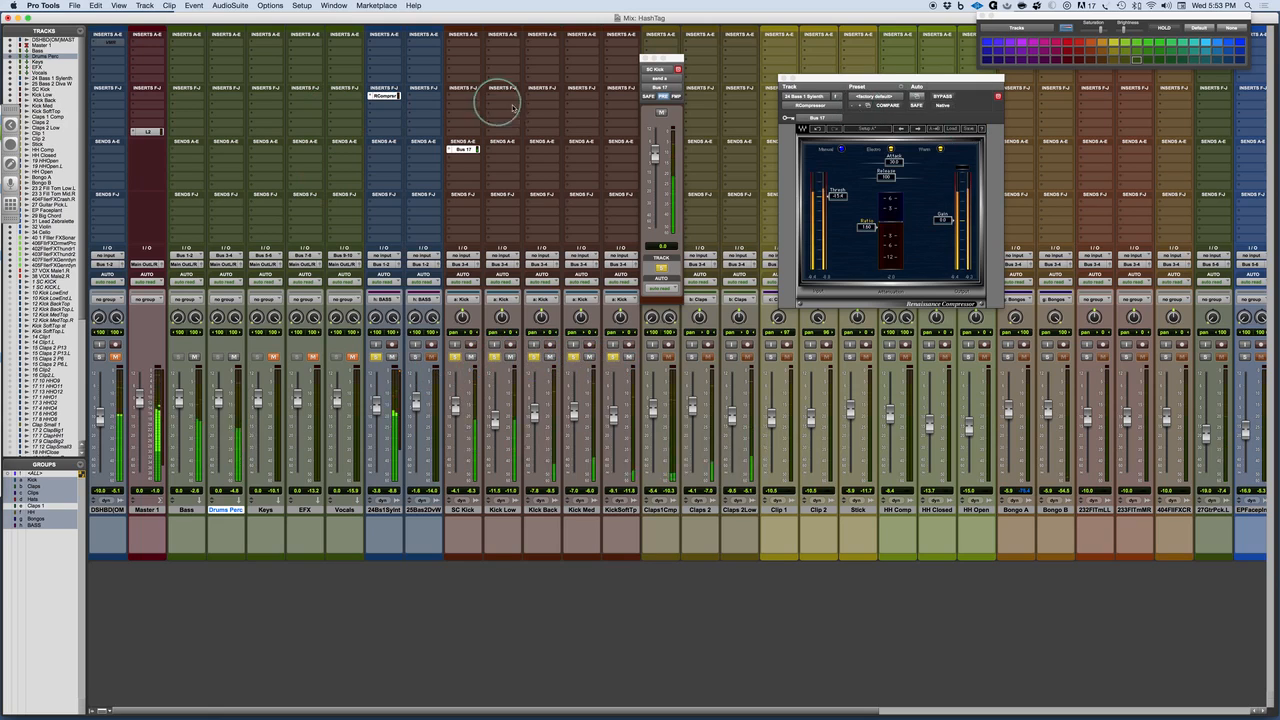
- Bypass RCompressor, nudge the 24 Bass 1 Sylenth fader up slightly, and re-enable the compressor
click(942, 96)
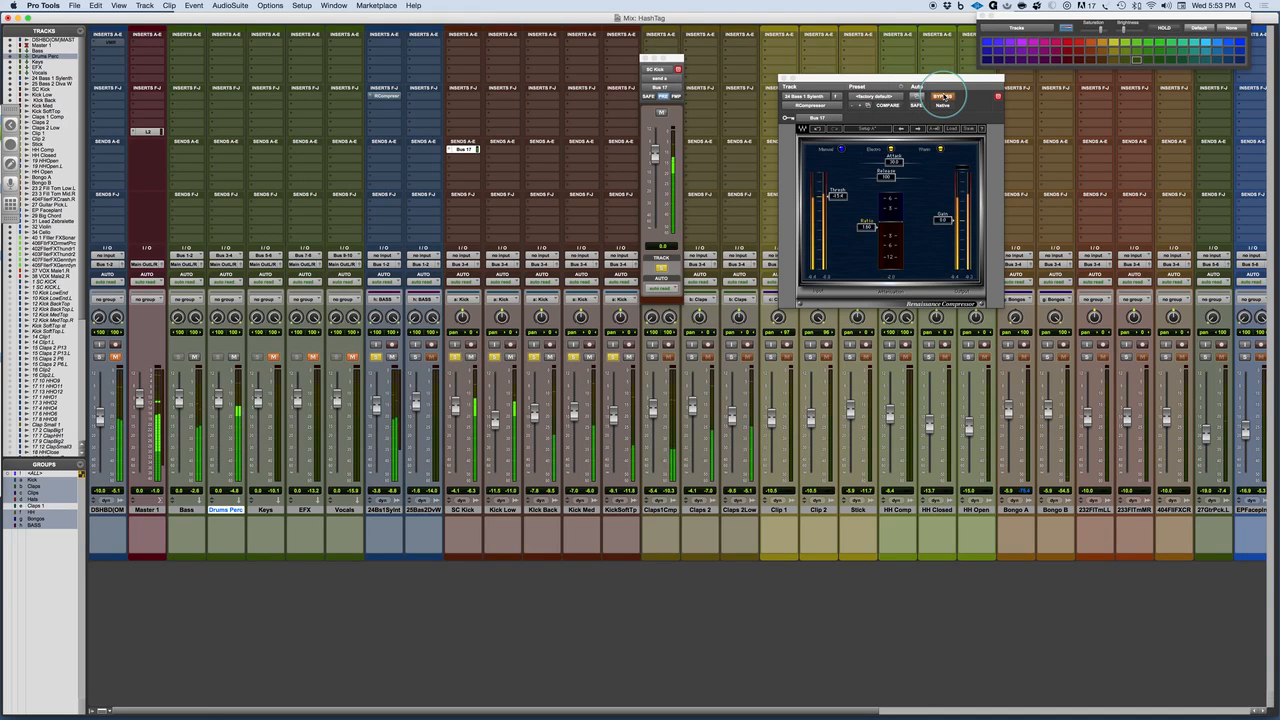
click(385, 397)
click(376, 404)
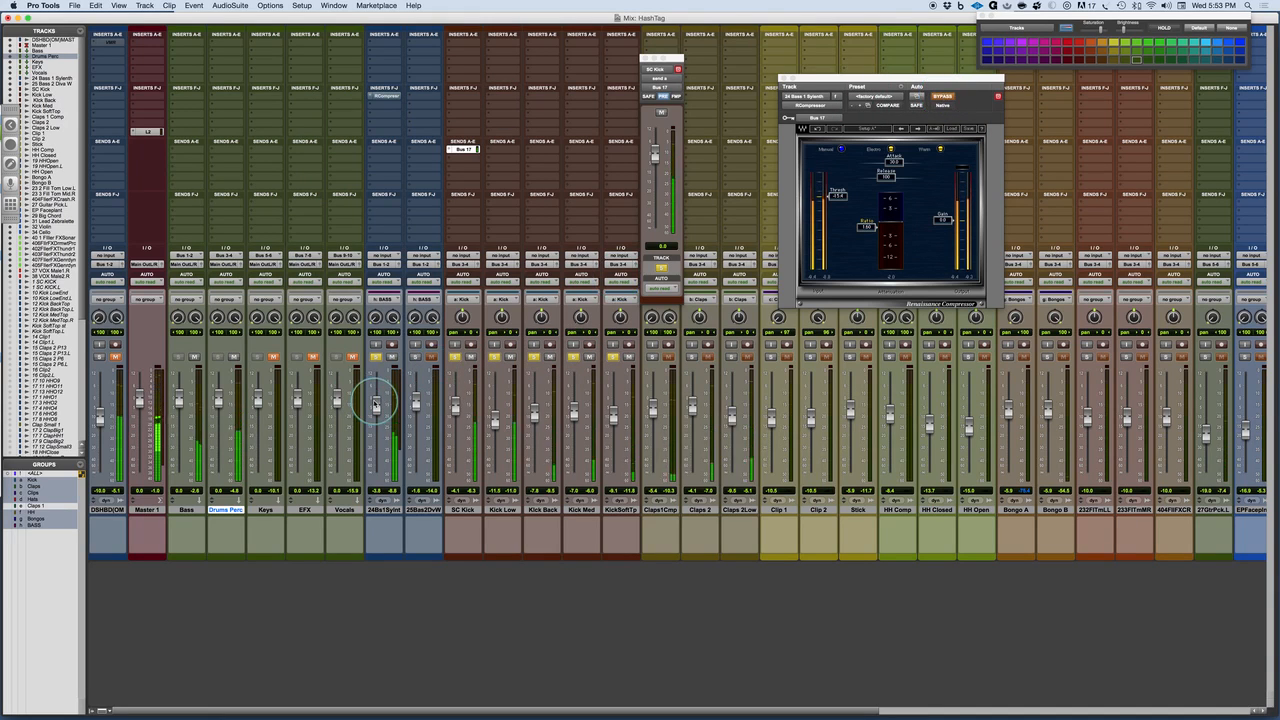
drag(375, 405, 375, 404)
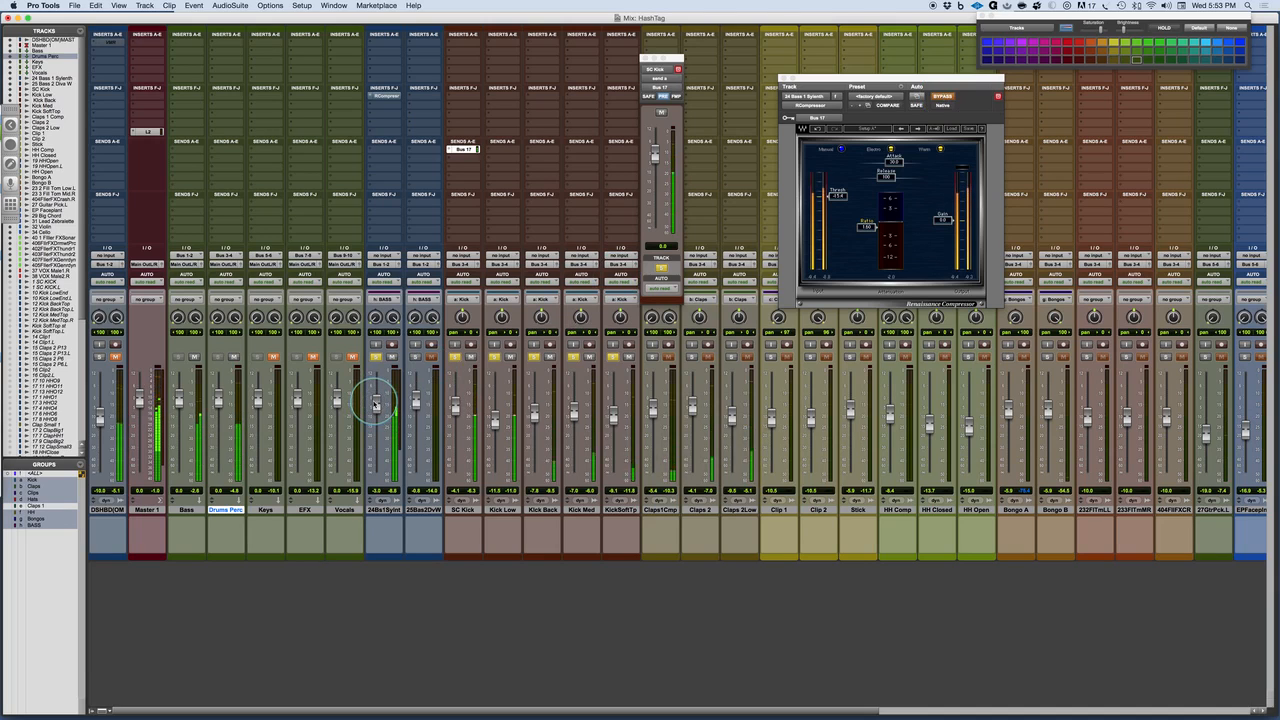
click(401, 117)
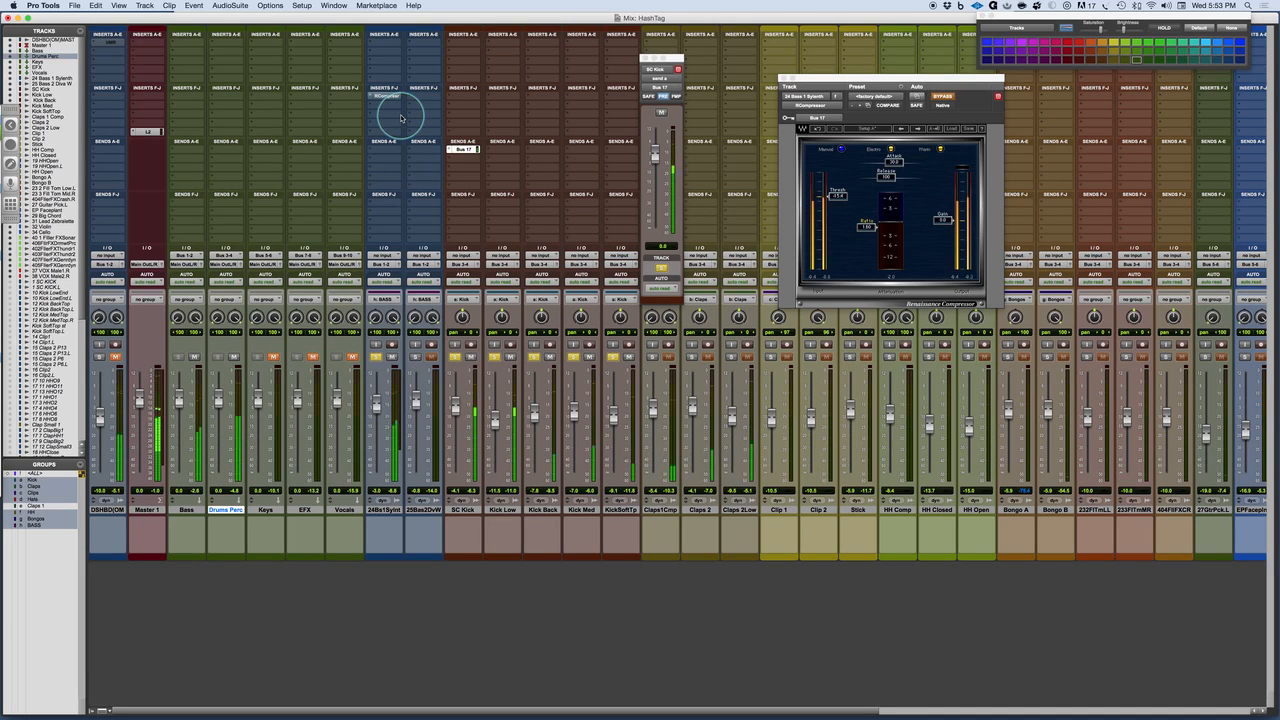
click(940, 80)
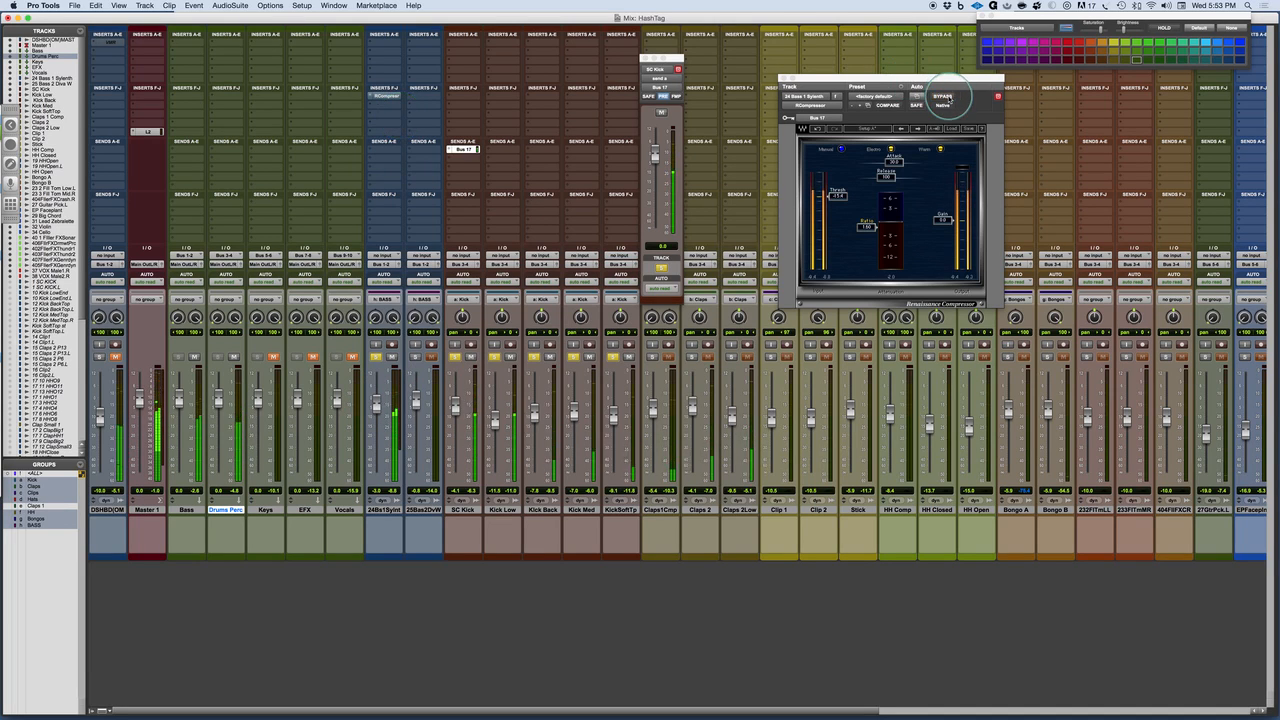
- Lower RCompressor's threshold, set its ratio to about 1.9 and shorten its release to about 29 ms during playback
drag(945, 80, 685, 102)
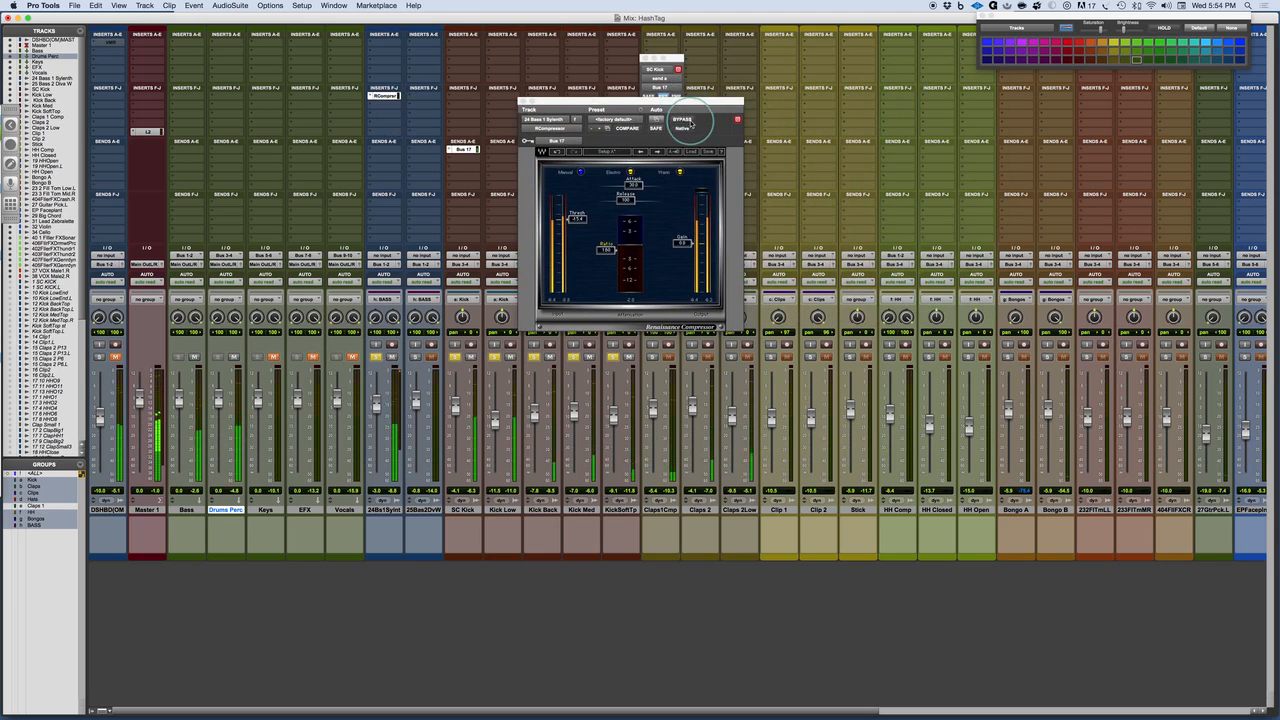
drag(628, 201, 601, 210)
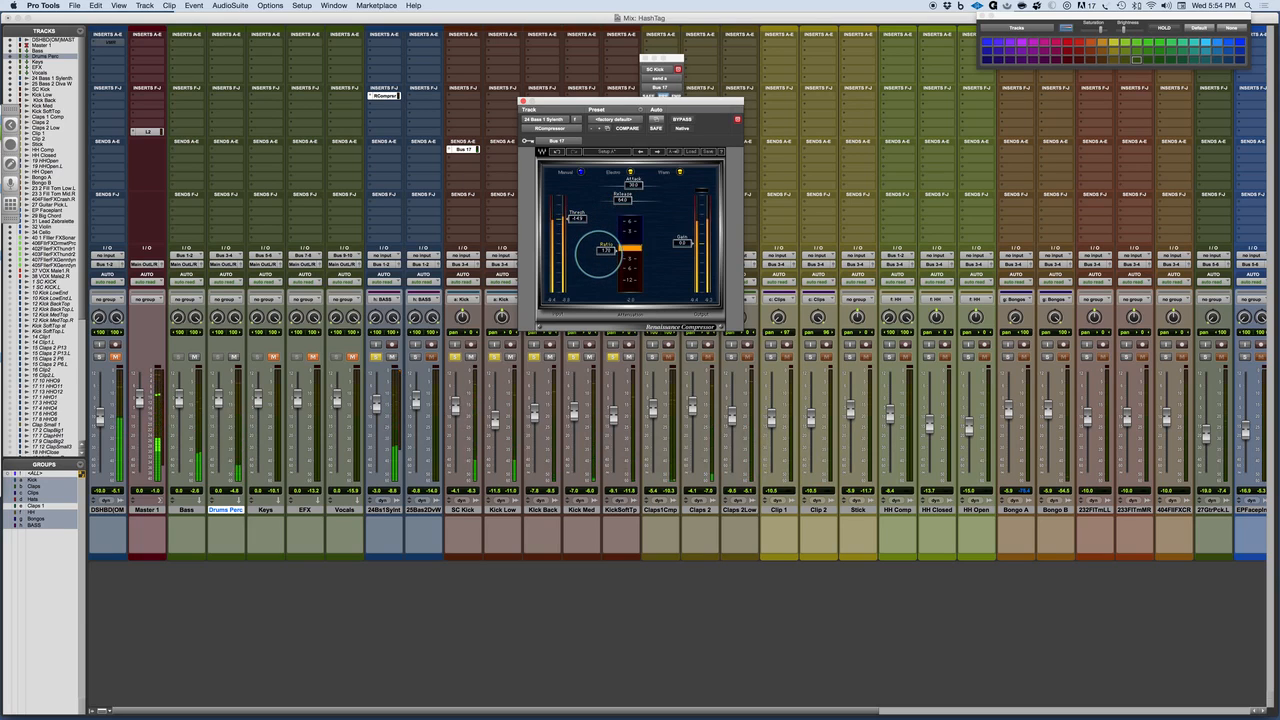
drag(599, 254, 598, 250)
drag(616, 202, 610, 207)
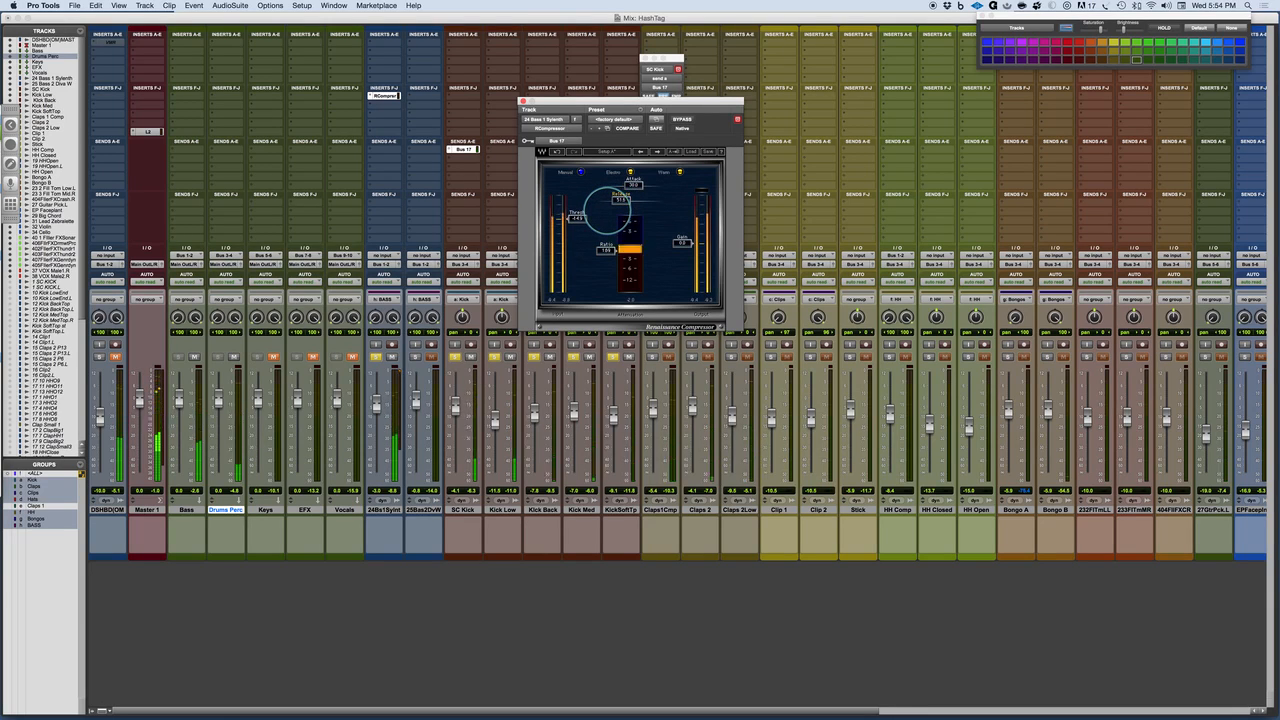
drag(607, 210, 606, 211)
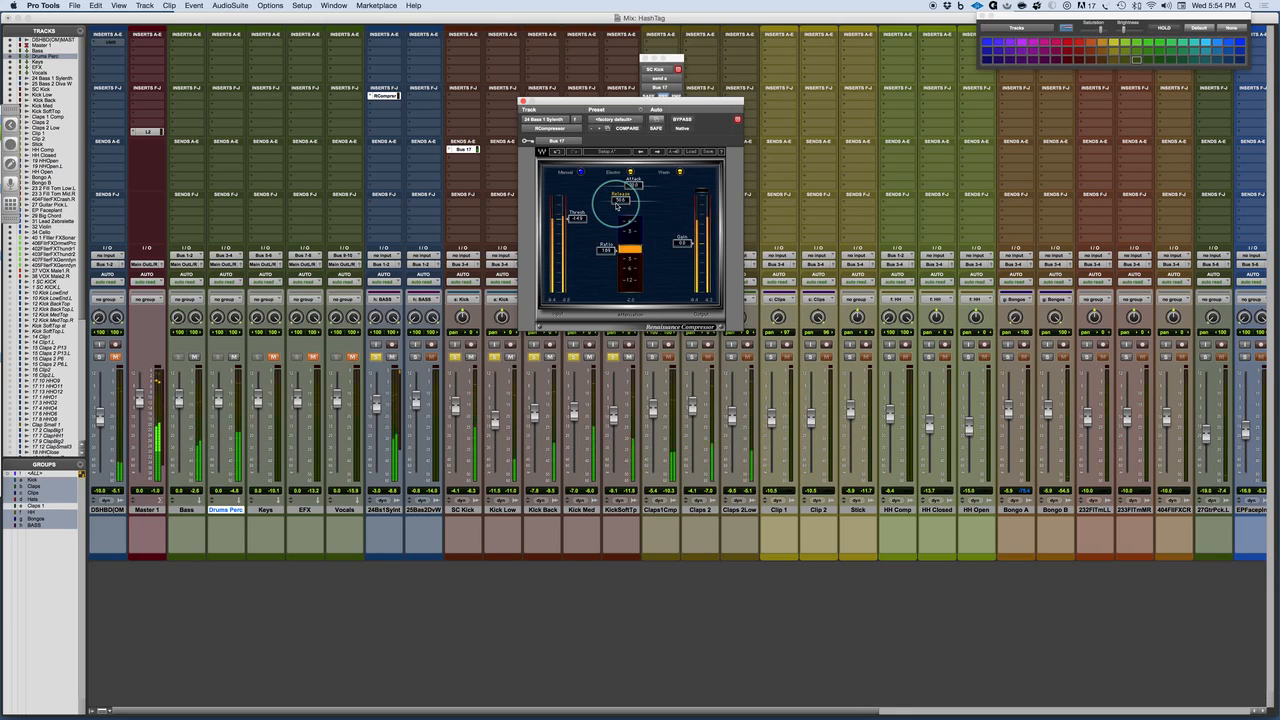
mouse_move(622, 202)
mouse_down()
mouse_move(641, 202)
mouse_move(590, 211)
mouse_move(620, 201)
mouse_up()
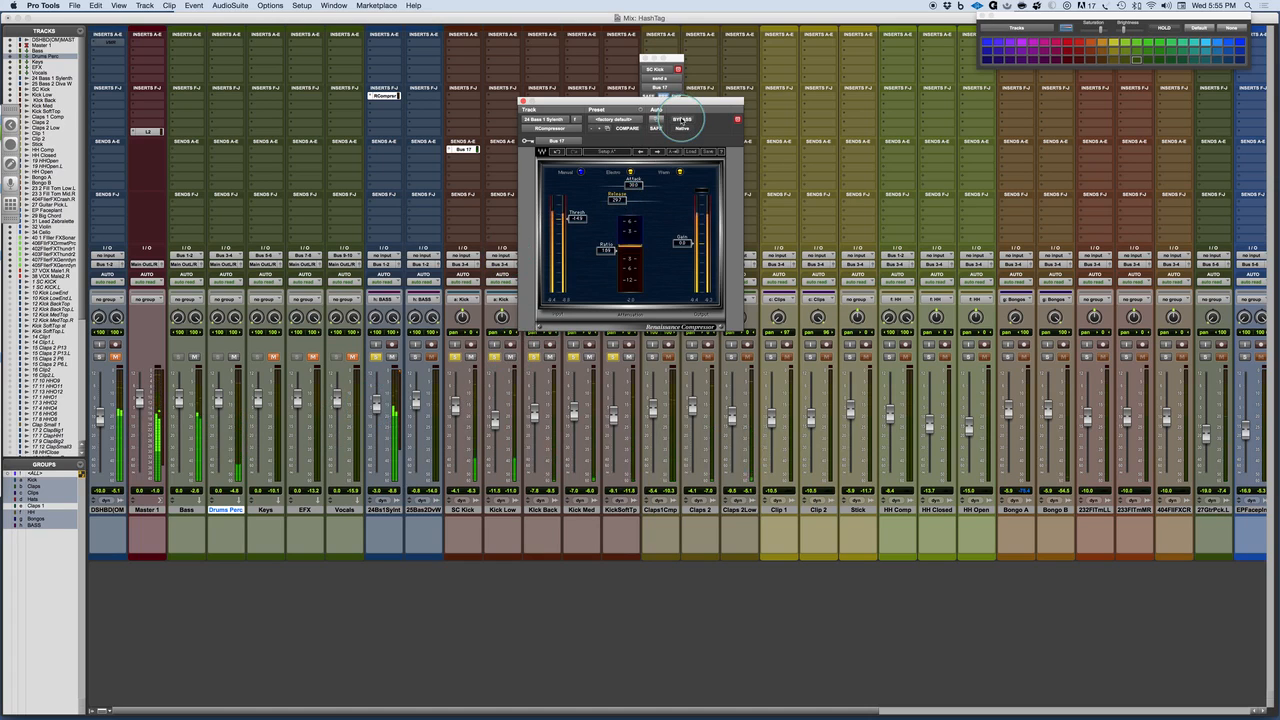
- Toggle RCompressor's bypass repeatedly during playback to compare the bass with and without sidechain compression
click(682, 120)
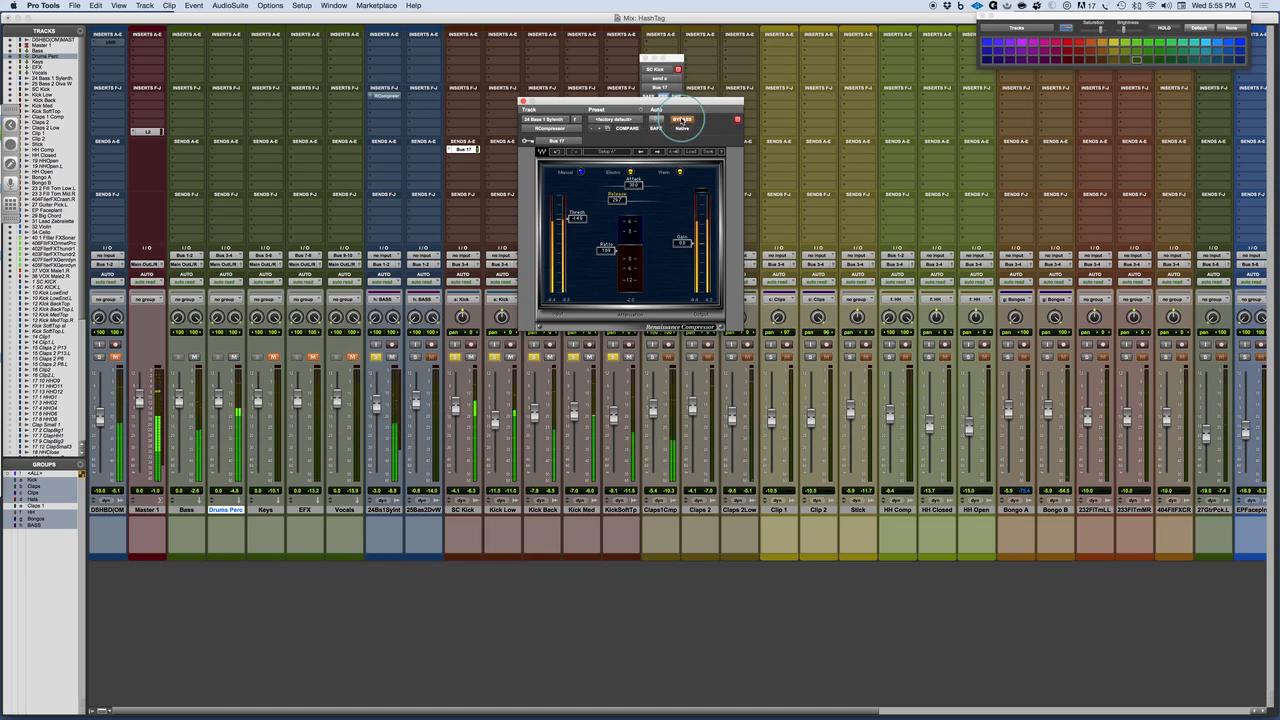
click(682, 120)
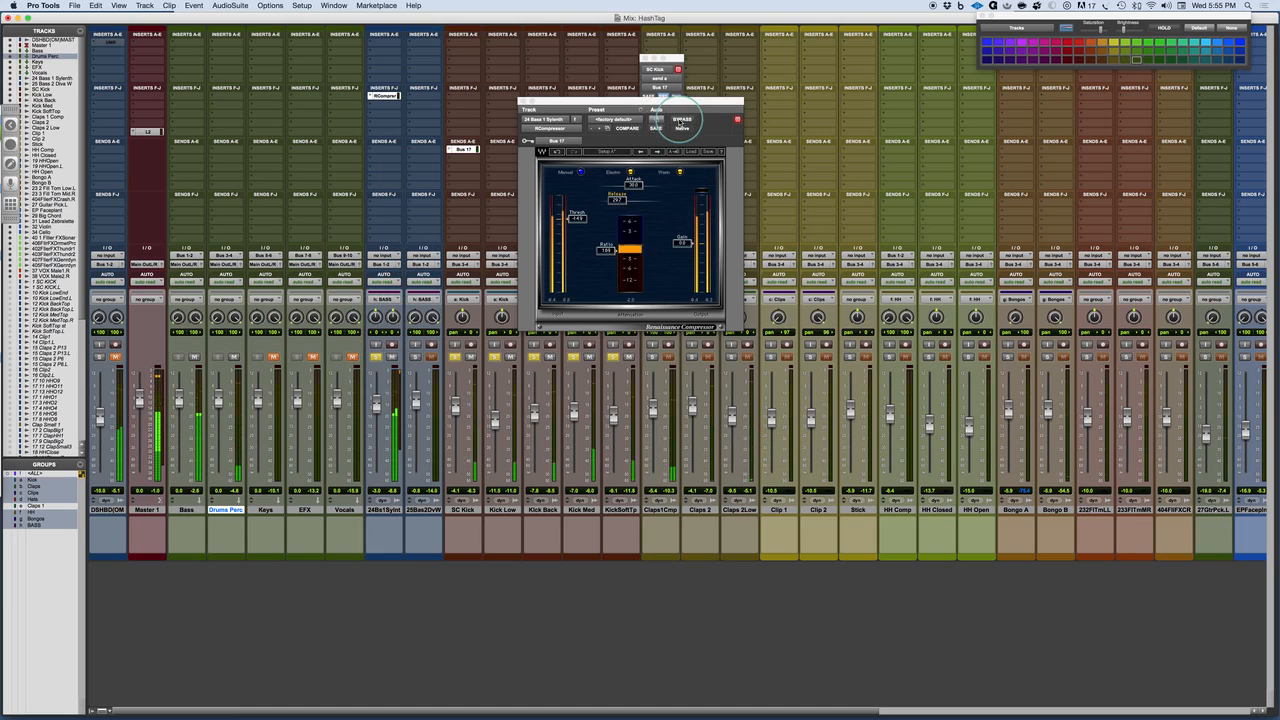
click(680, 120)
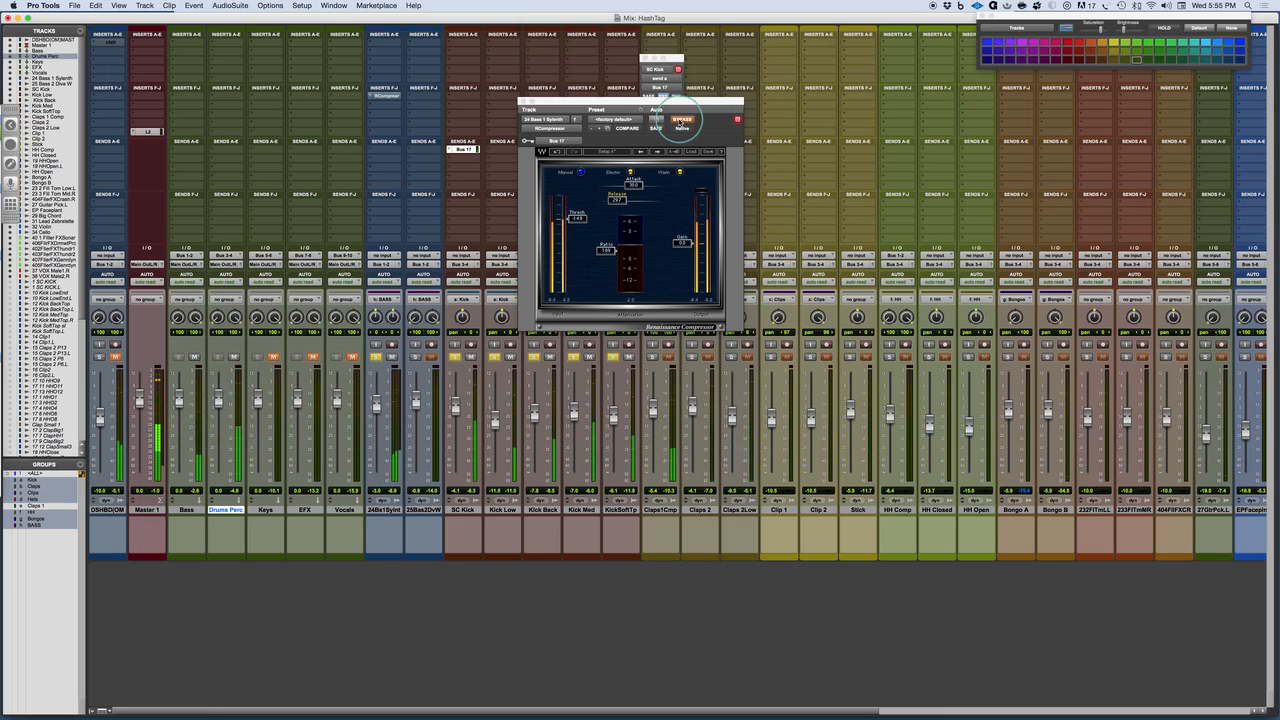
click(680, 122)
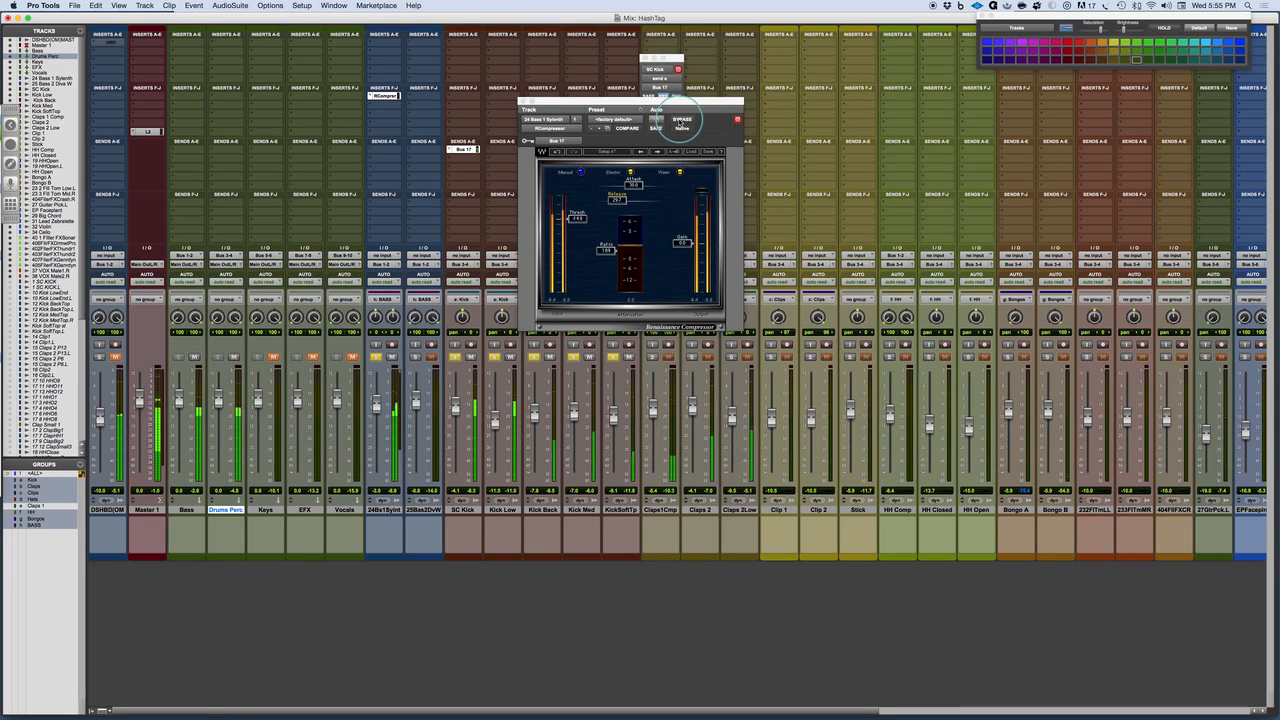
click(681, 120)
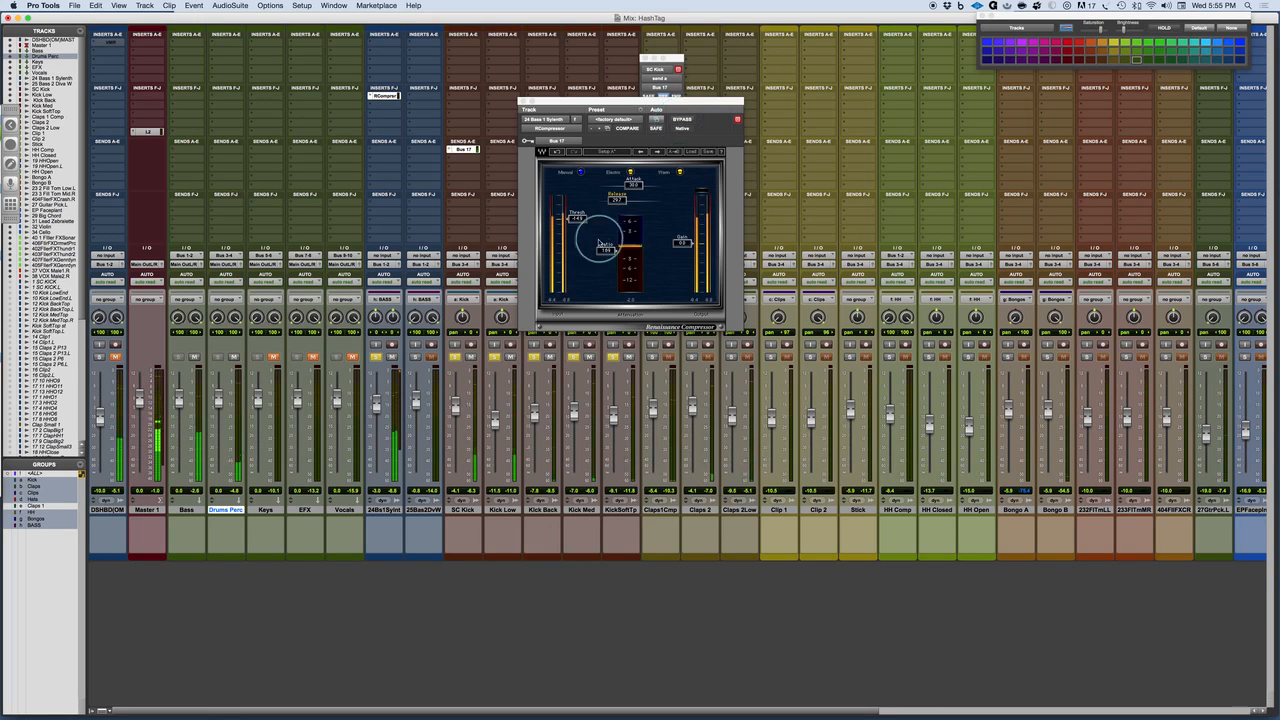
- Try a much shorter attack on RCompressor and undo the change
drag(631, 186, 447, 203)
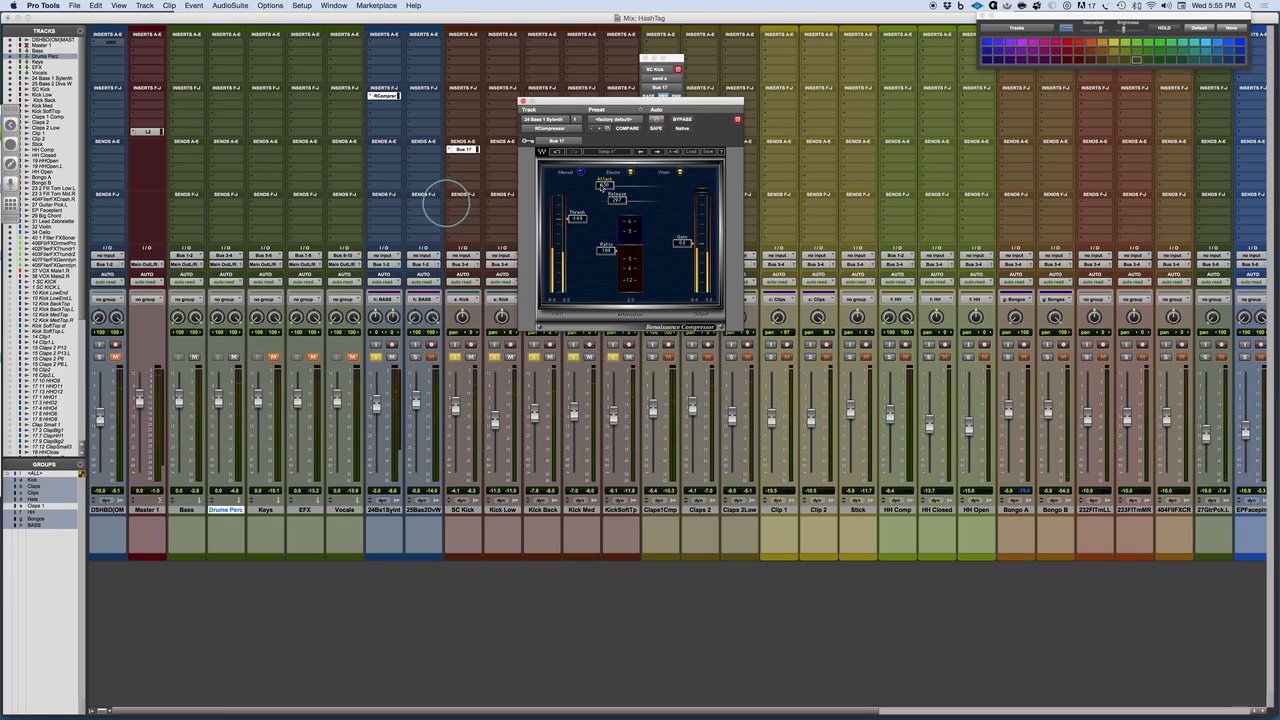
click(557, 151)
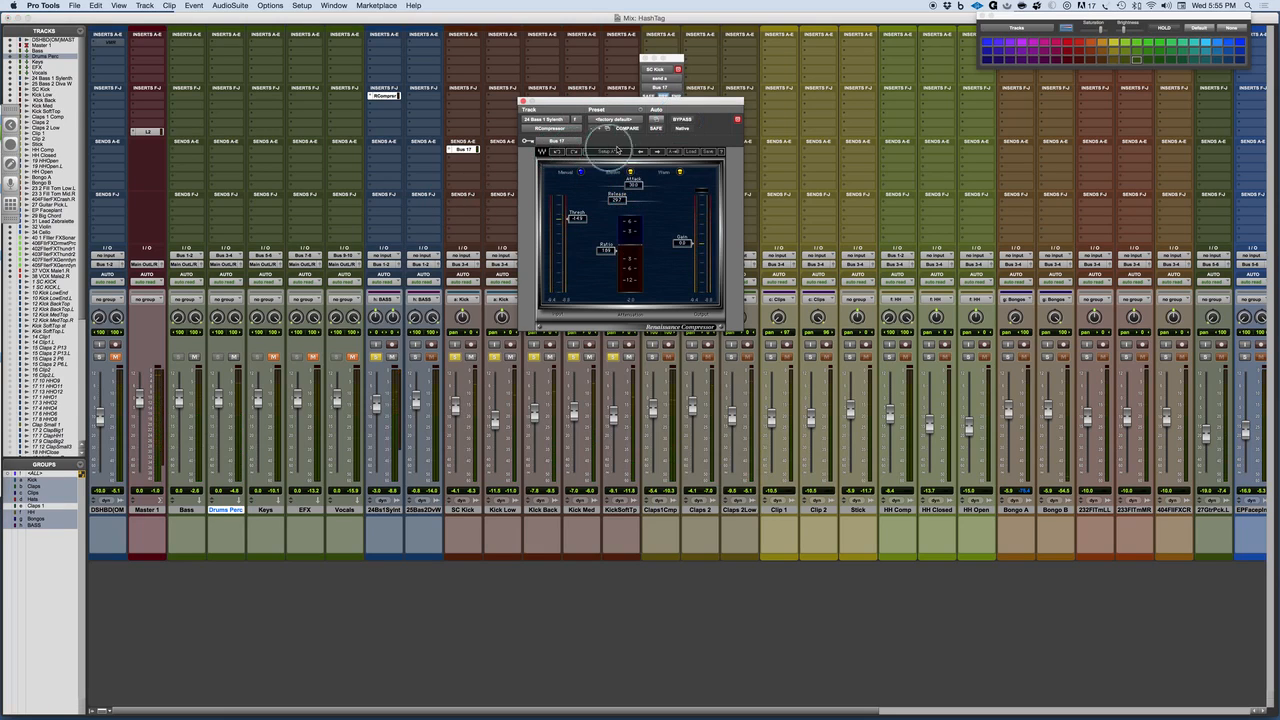
- Build a fast-attack variant in RCompressor's Setup B with a higher threshold and adjusted ratio, and compare it with Setup A
click(628, 152)
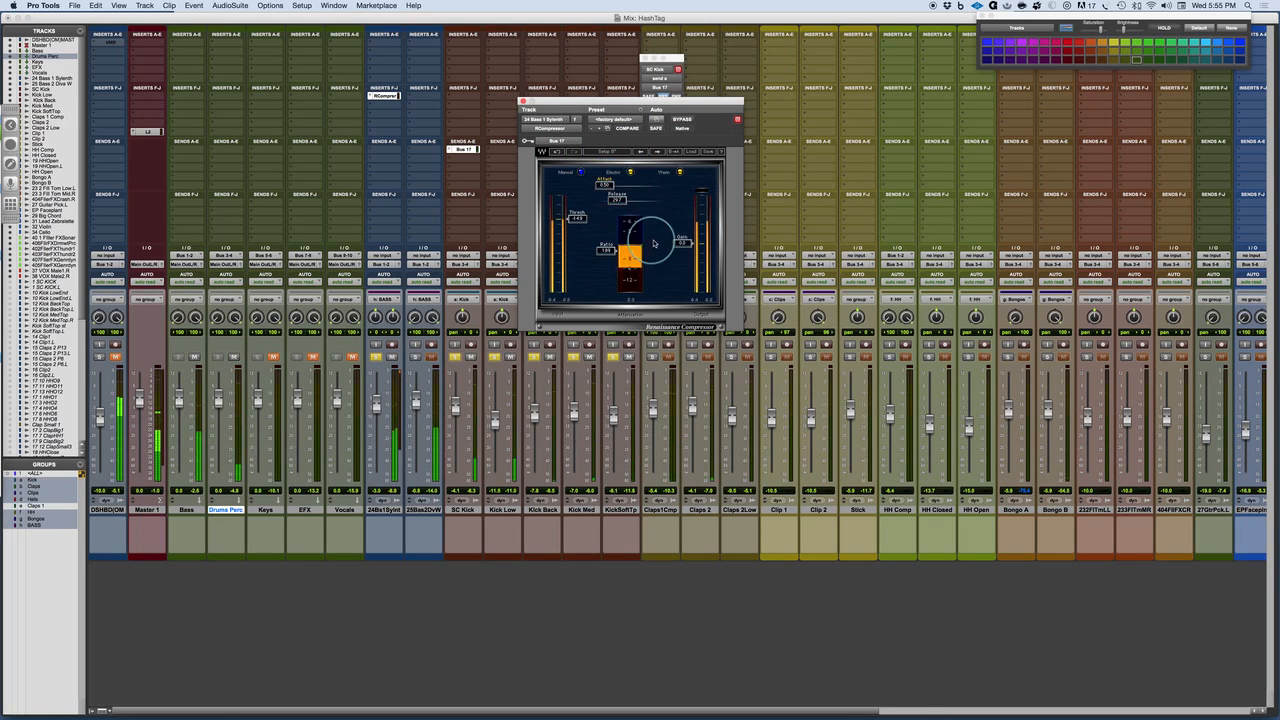
mouse_move(604, 252)
mouse_down()
mouse_move(605, 230)
mouse_move(576, 226)
mouse_move(574, 212)
mouse_move(605, 249)
mouse_up()
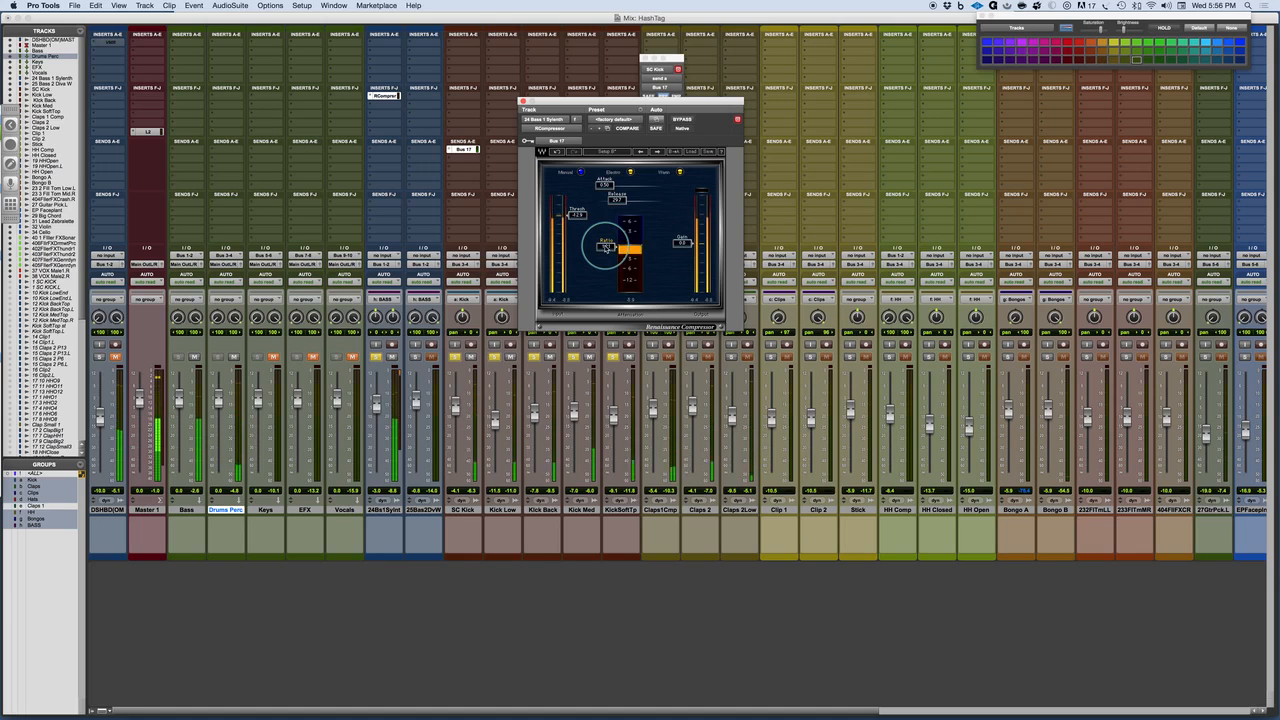
drag(614, 178, 613, 154)
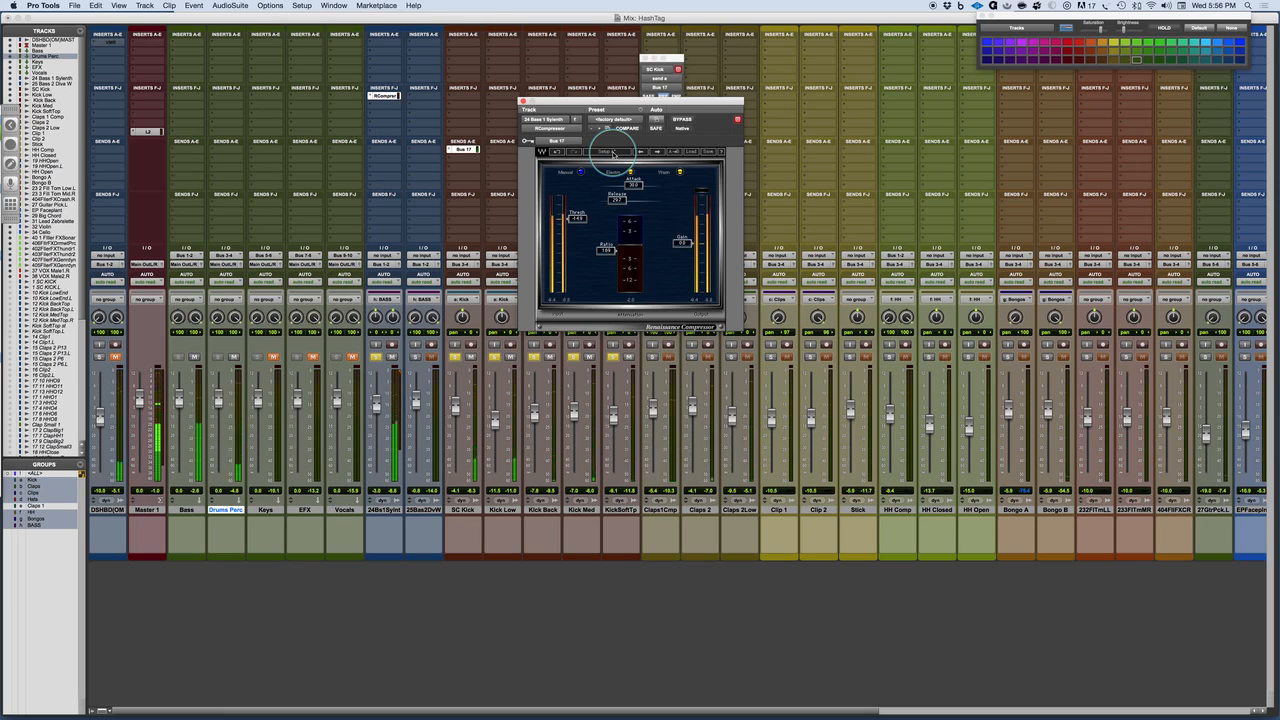
- Lengthen the release in RCompressor's Setup B to about 52 ms during playback
click(613, 153)
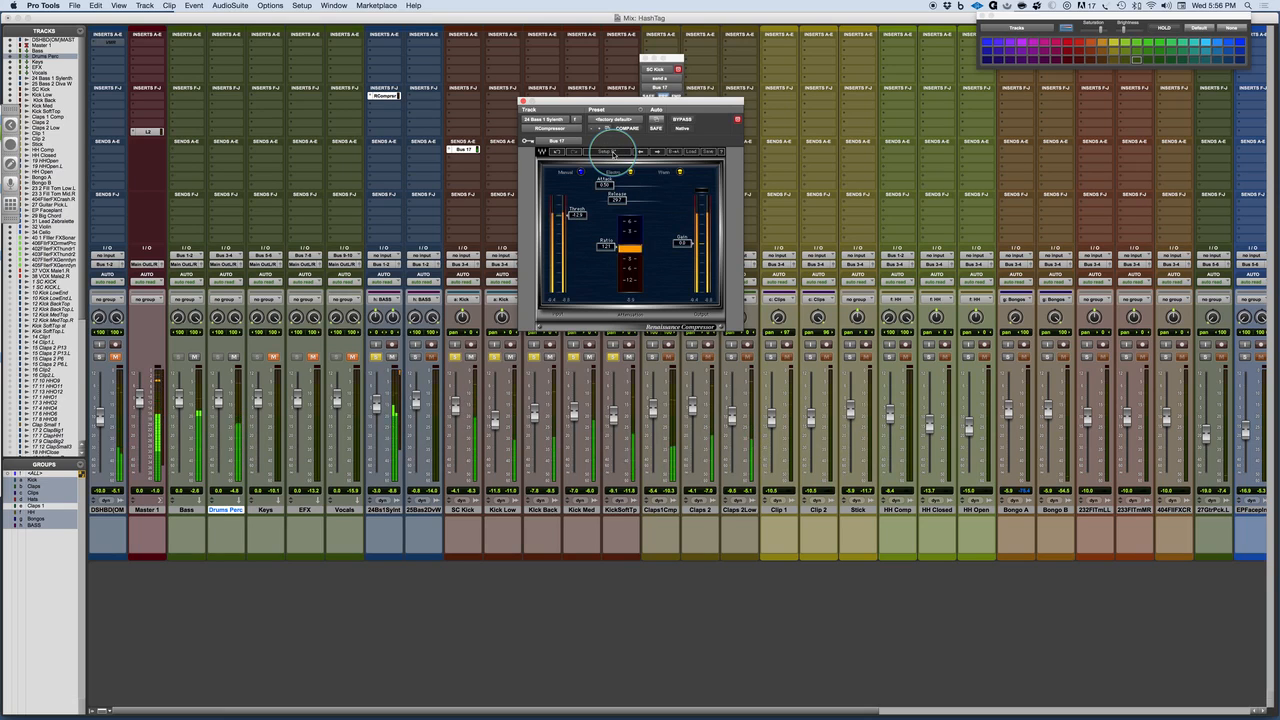
drag(617, 200, 634, 202)
key(space)
key(space)
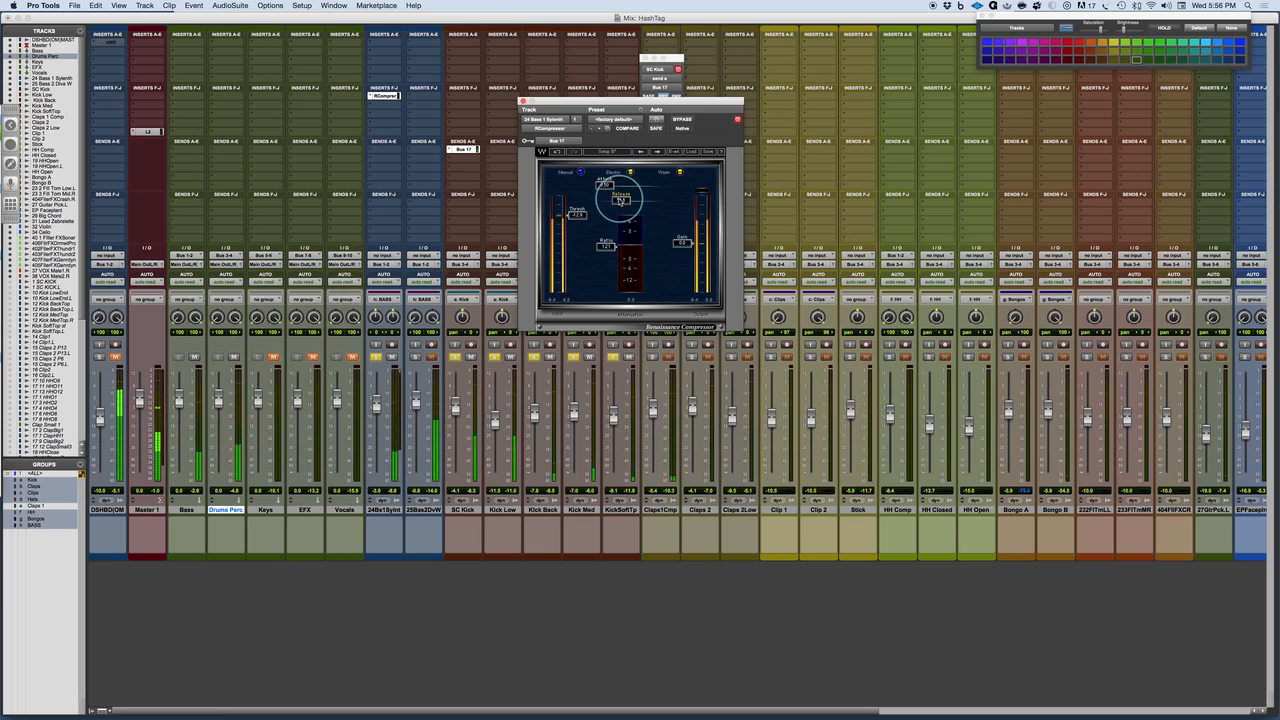
- Switch RCompressor between Setup A and Setup B during playback to compare the slow-attack and fast-attack versions
click(608, 151)
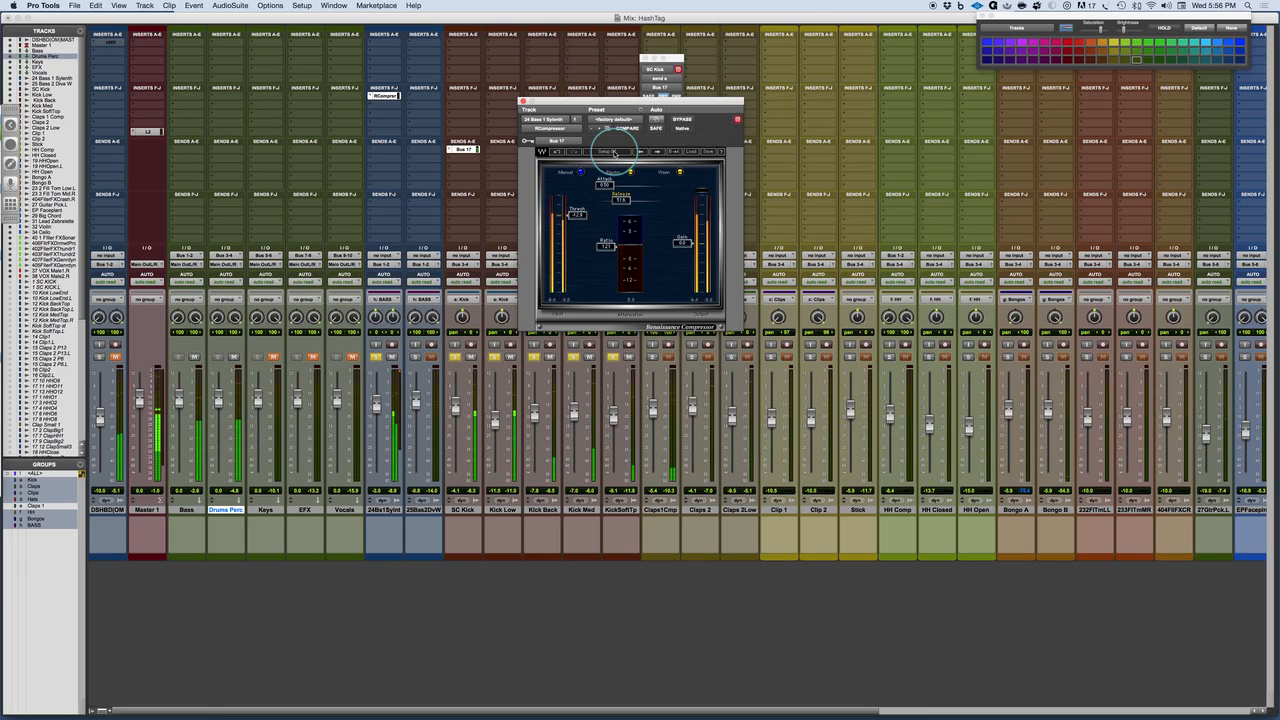
click(614, 152)
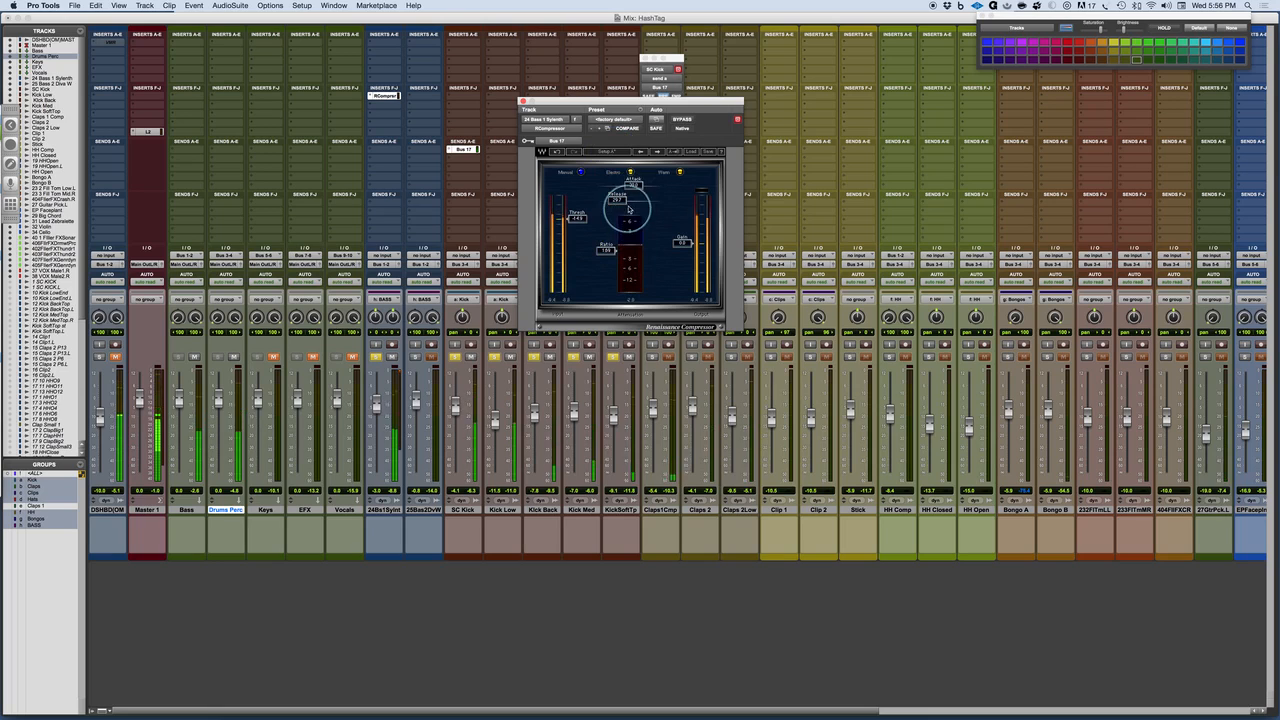
drag(611, 206, 612, 153)
click(612, 152)
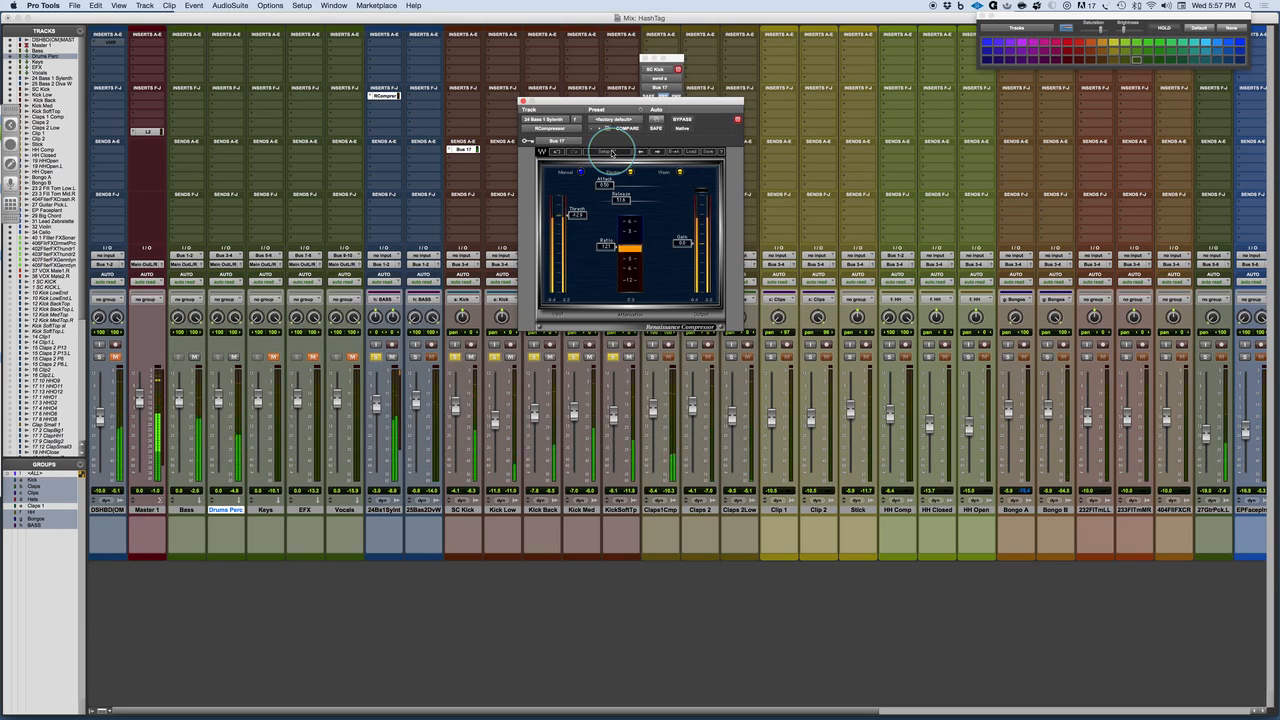
click(612, 153)
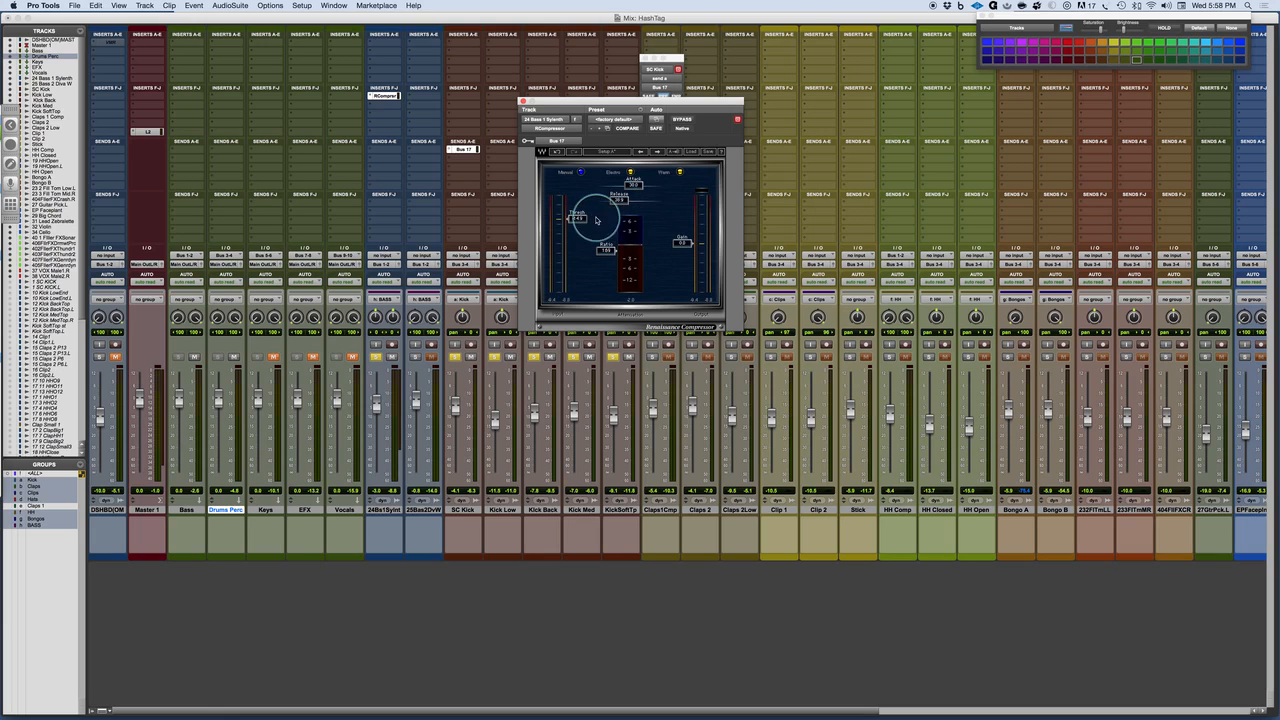
- Try a longer attack of about 40 ms in RCompressor's Setup A during playback and undo the change
drag(577, 218, 577, 250)
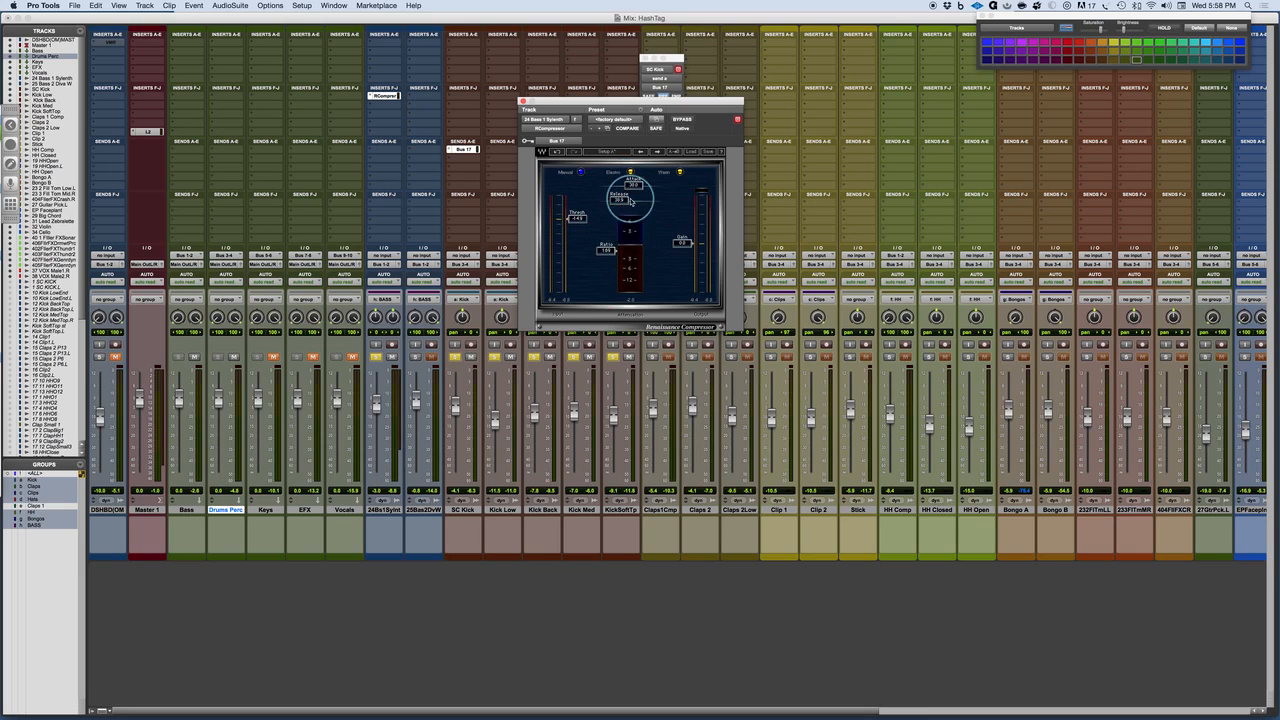
key(space)
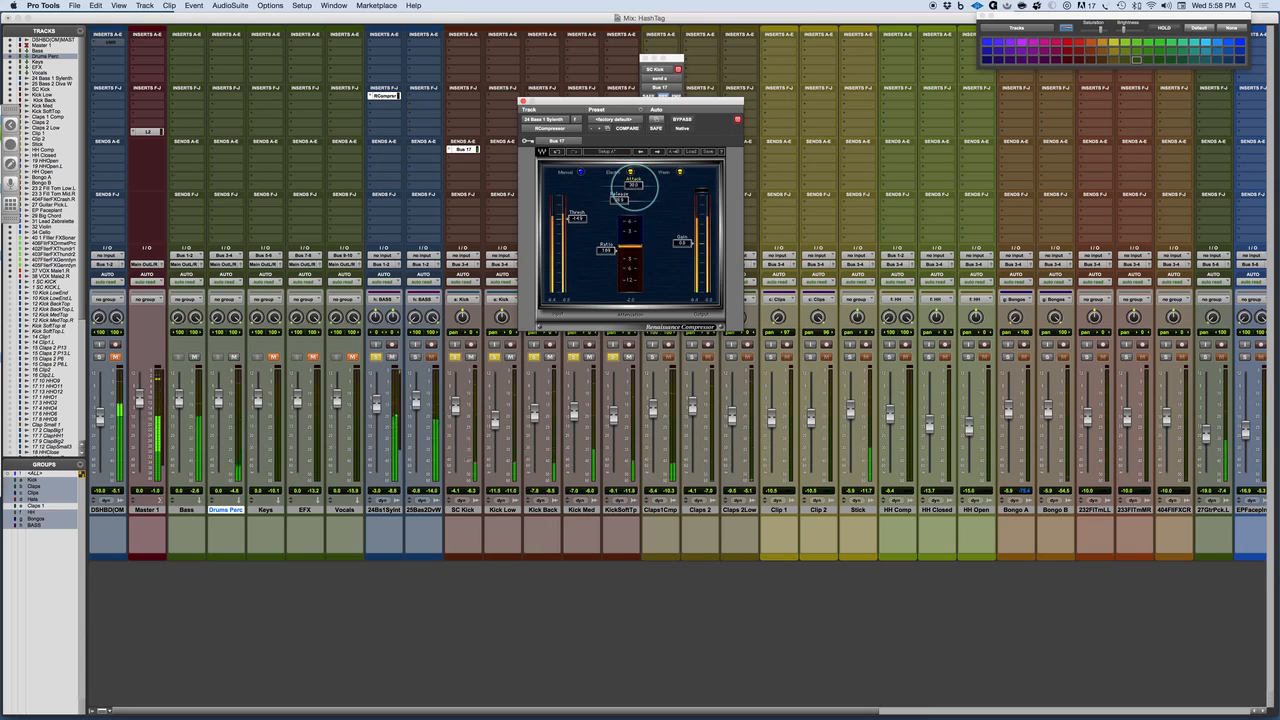
drag(635, 187, 650, 188)
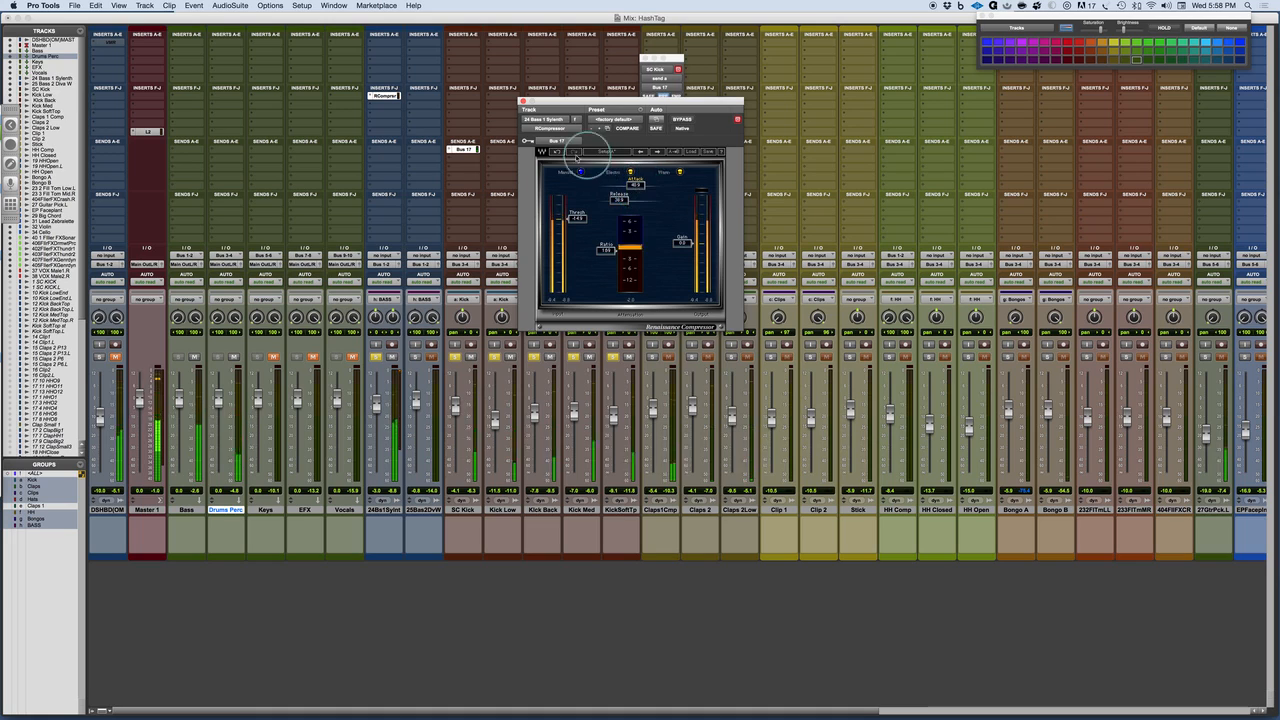
click(557, 153)
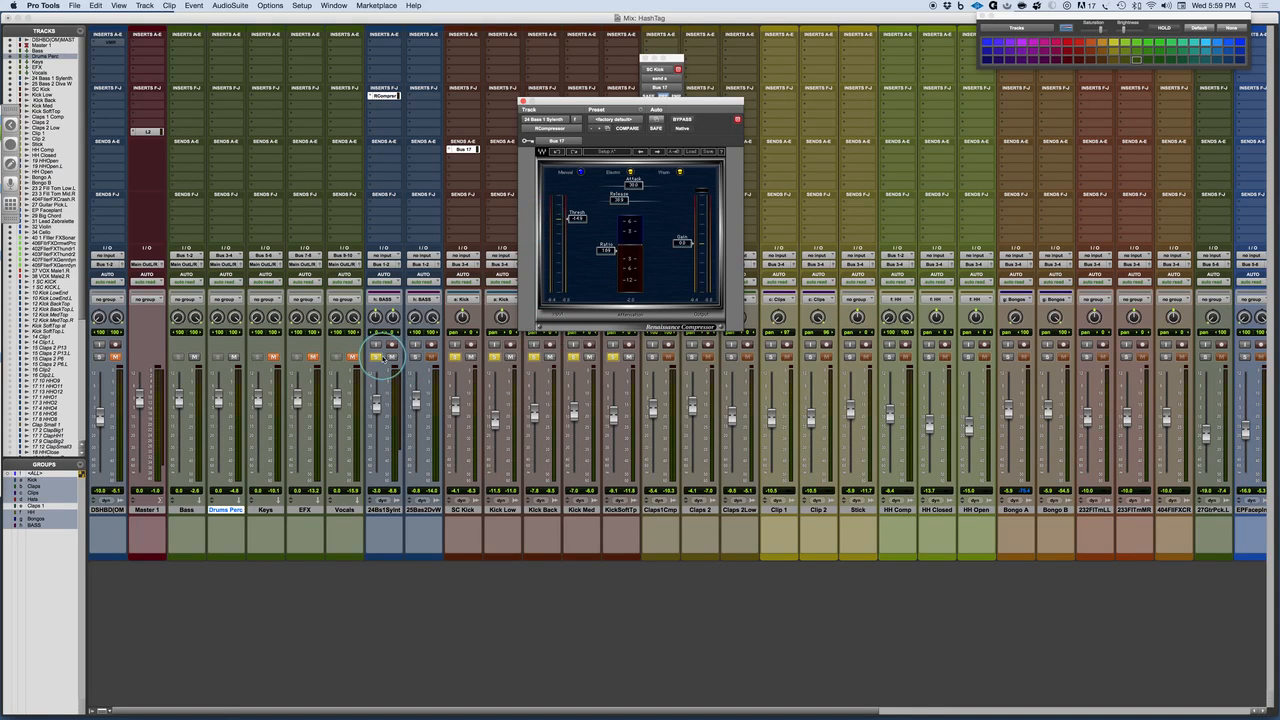
- Clear the solo on all tracks and unmute the Keys track to hear more of the mix
alt+click(376, 357)
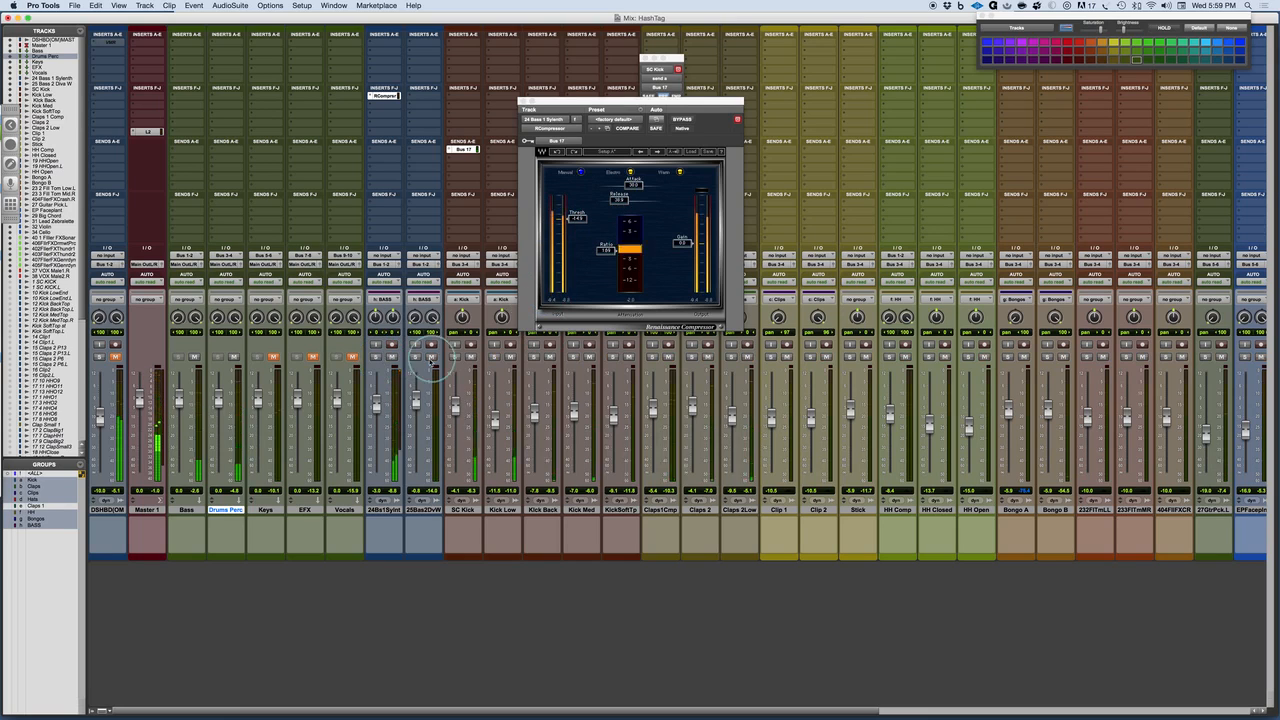
click(273, 356)
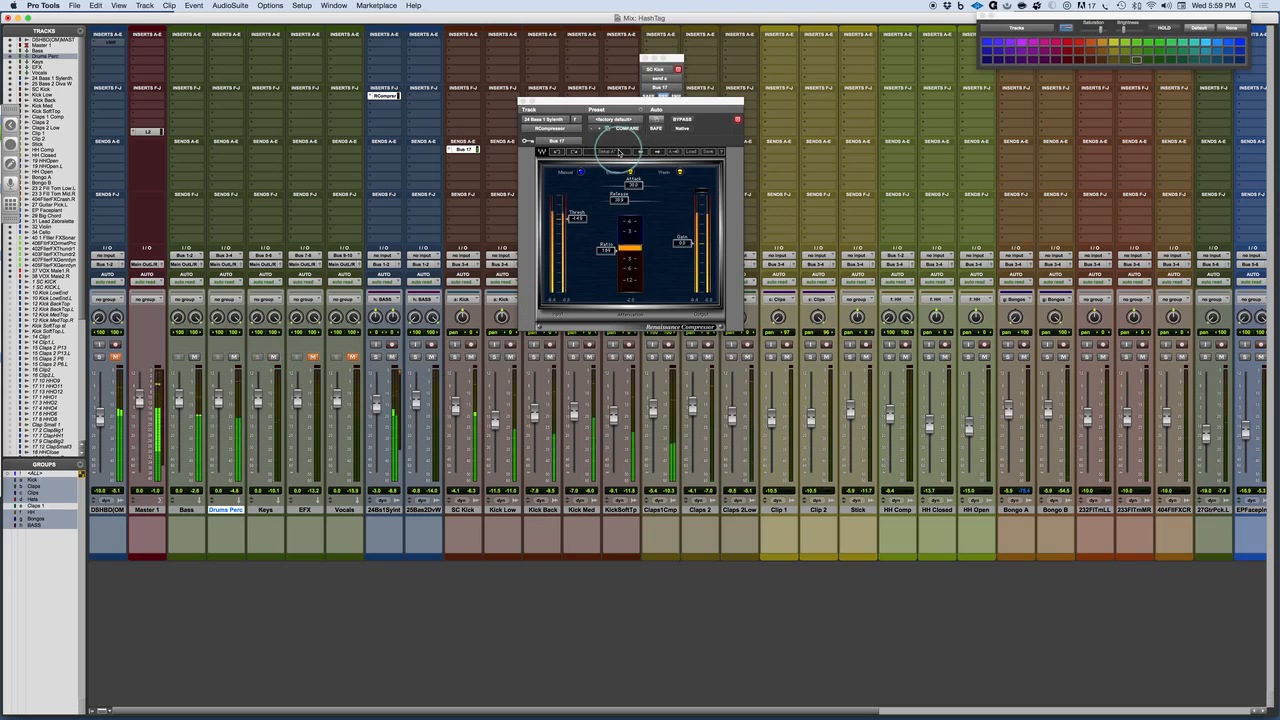
- Toggle RCompressor's bypass during playback to compare the sidechained bass within the fuller mix, leaving the compressor active
click(680, 120)
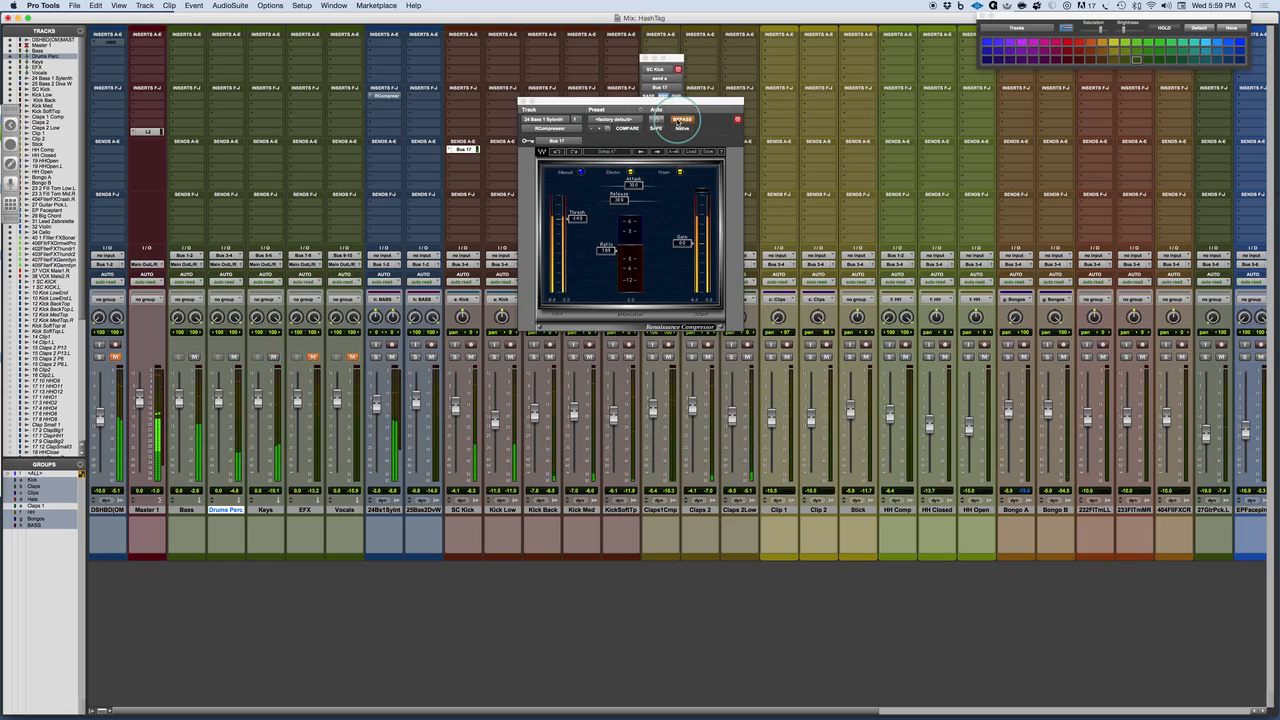
click(680, 120)
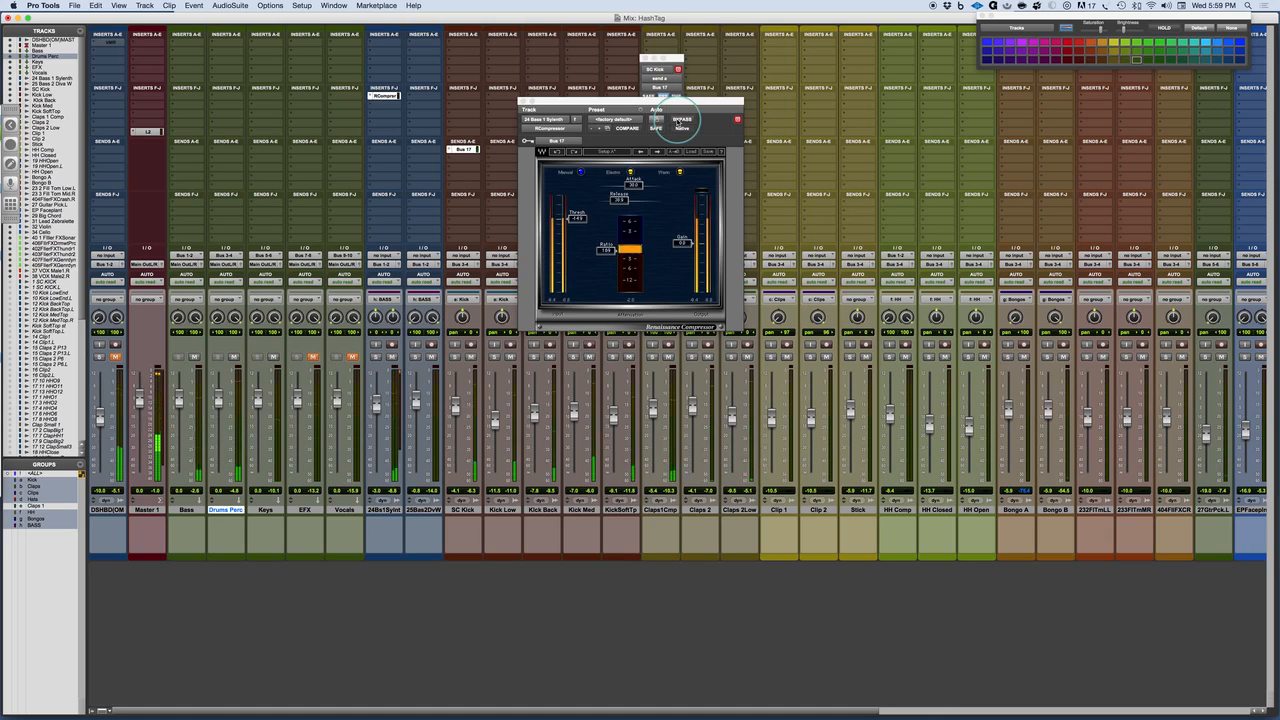
click(680, 120)
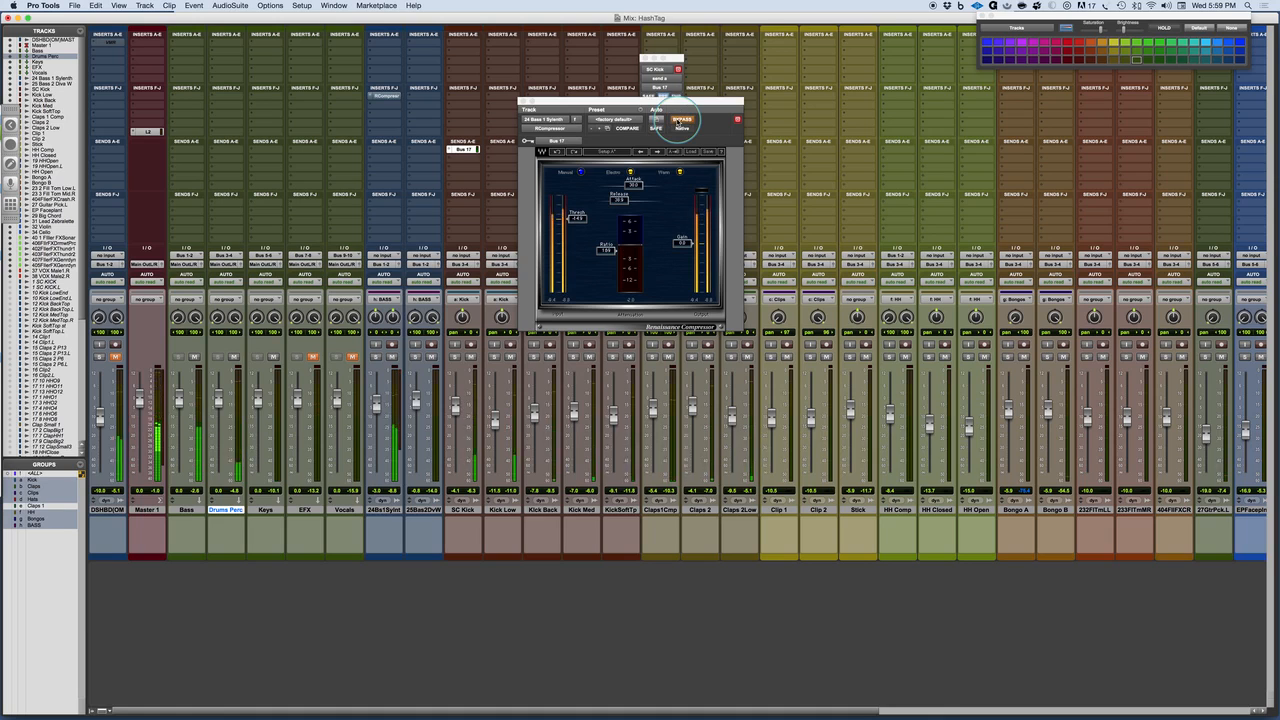
click(680, 120)
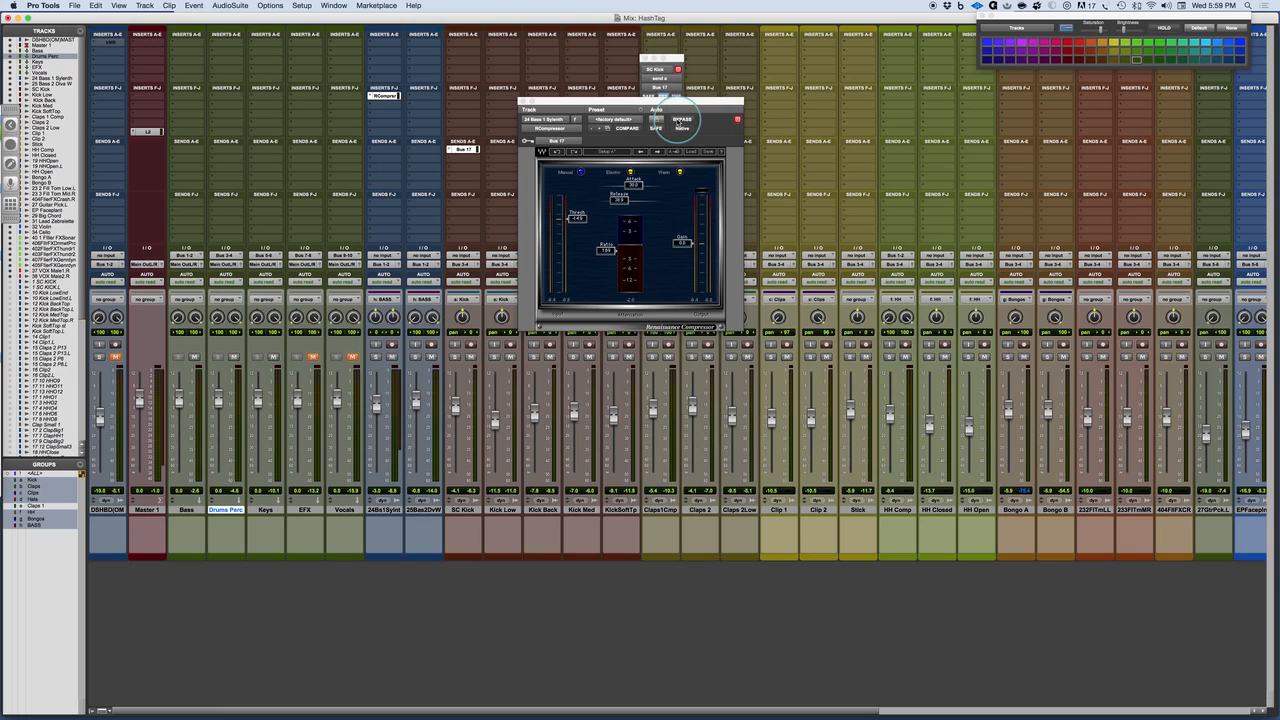
- Switch to Microsoft PowerPoint
key(super+Tab)
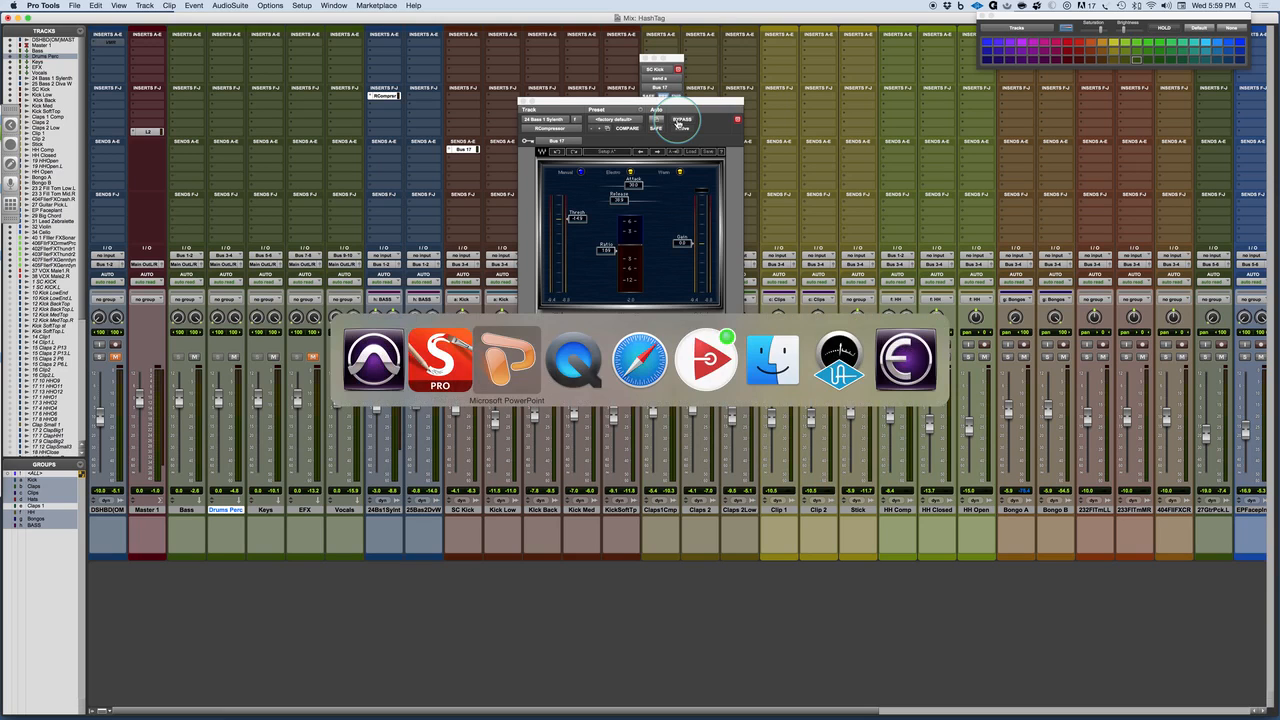